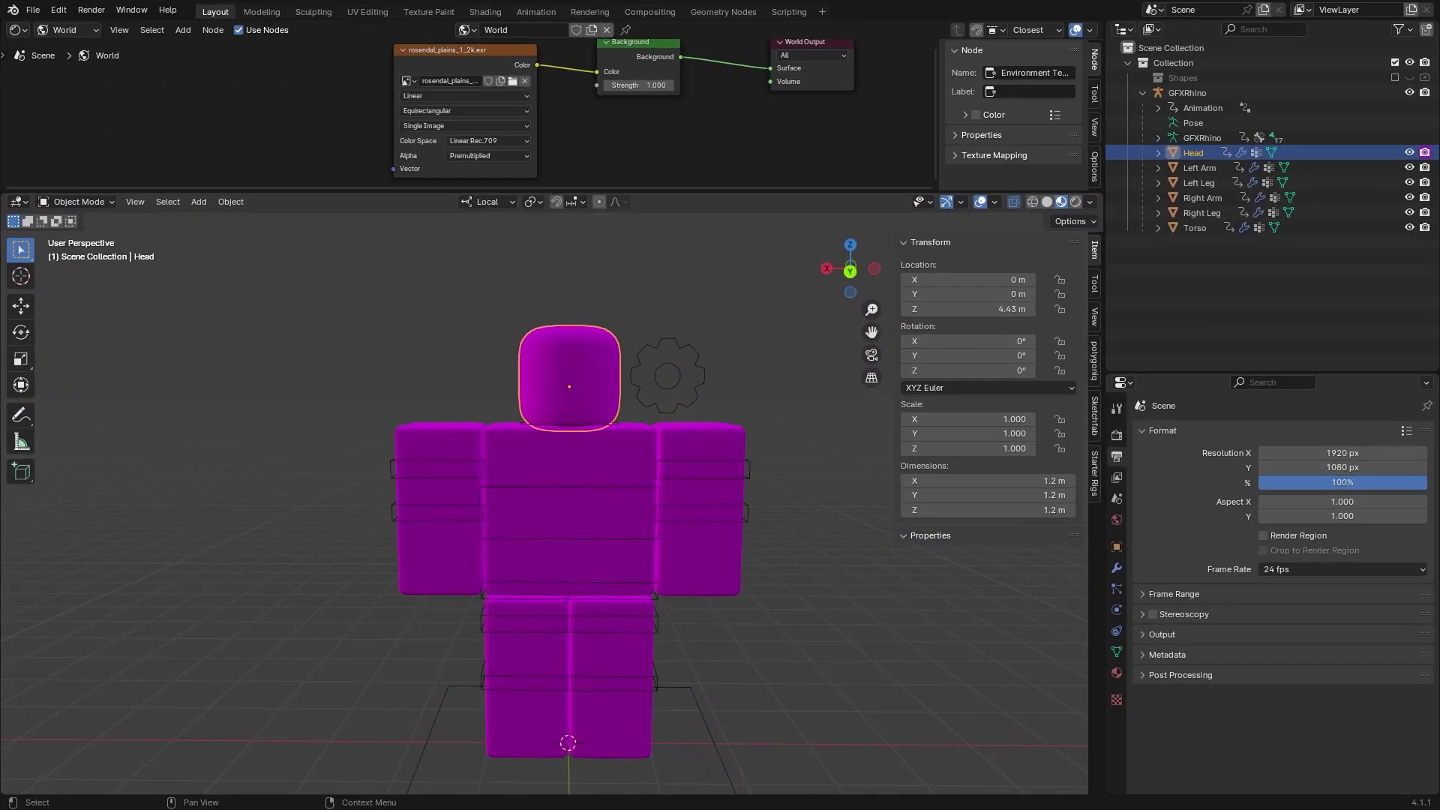
- Orbit and zoom around the rig to inspect it from front, side and angled views
scroll(637, 367, "down", 1)
mouse_move(651, 368)
middle_mouse_down()
mouse_move(713, 372)
mouse_move(573, 417)
mouse_move(615, 408)
mouse_move(646, 370)
middle_mouse_up()
middle_click_drag(496, 328, 718, 533)
scroll(719, 532, "up", 2)
middle_click_drag(731, 484, 742, 443)
middle_click_drag(497, 411, 576, 439)
scroll(576, 440, "up", 1)
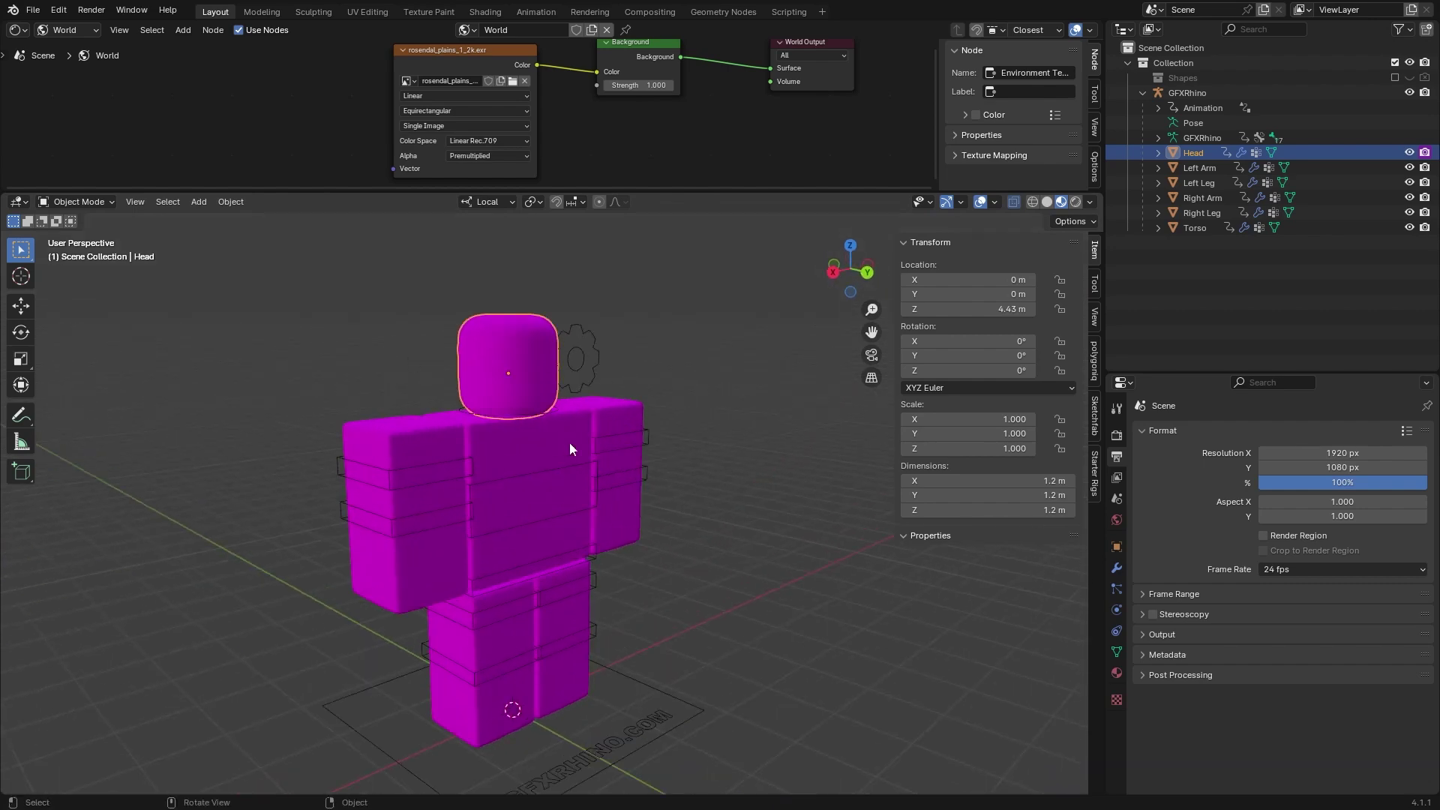
- Preview the scene in Rendered shading, return to Material Preview, and deselect the Head
left_click(1076, 202)
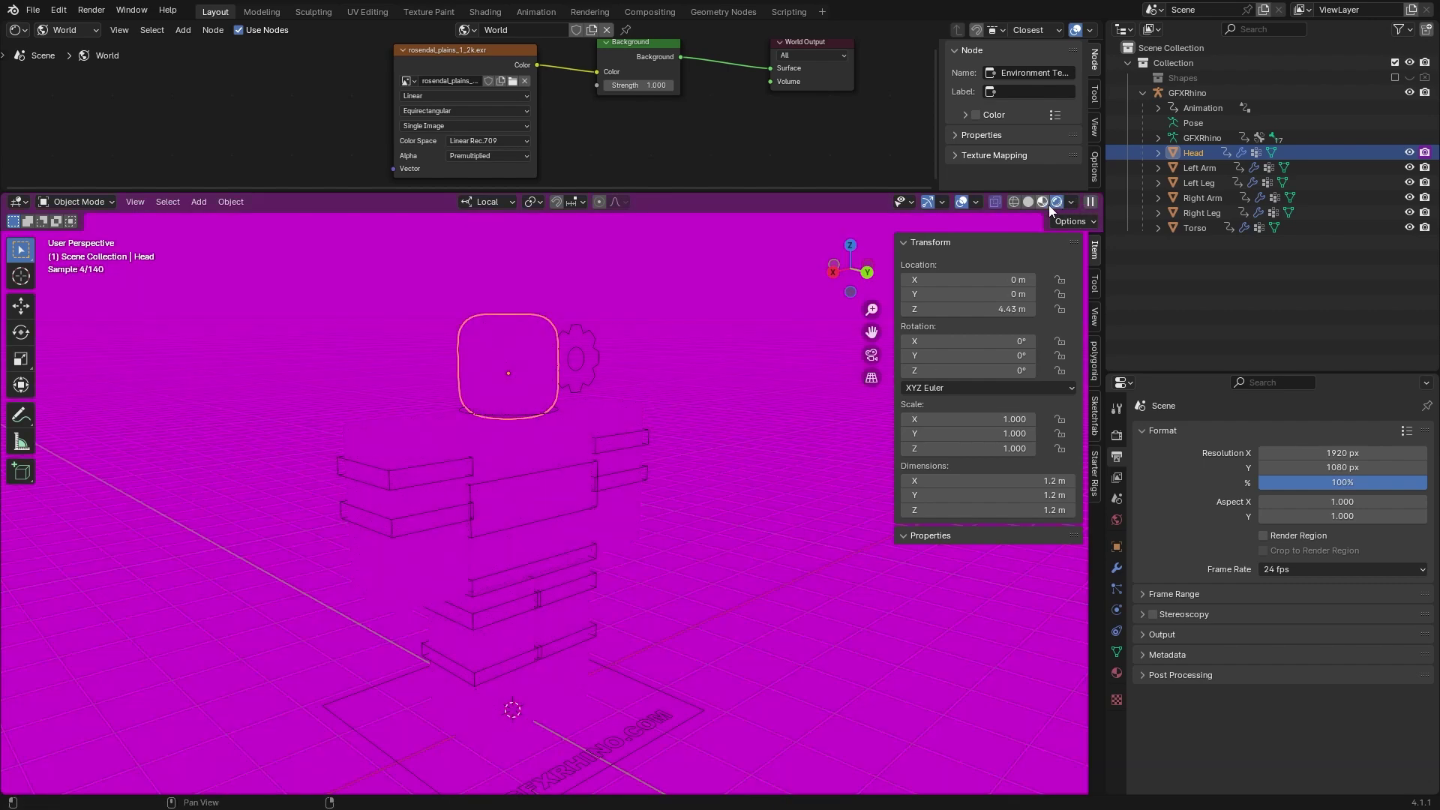
scroll(696, 429, "down", 6)
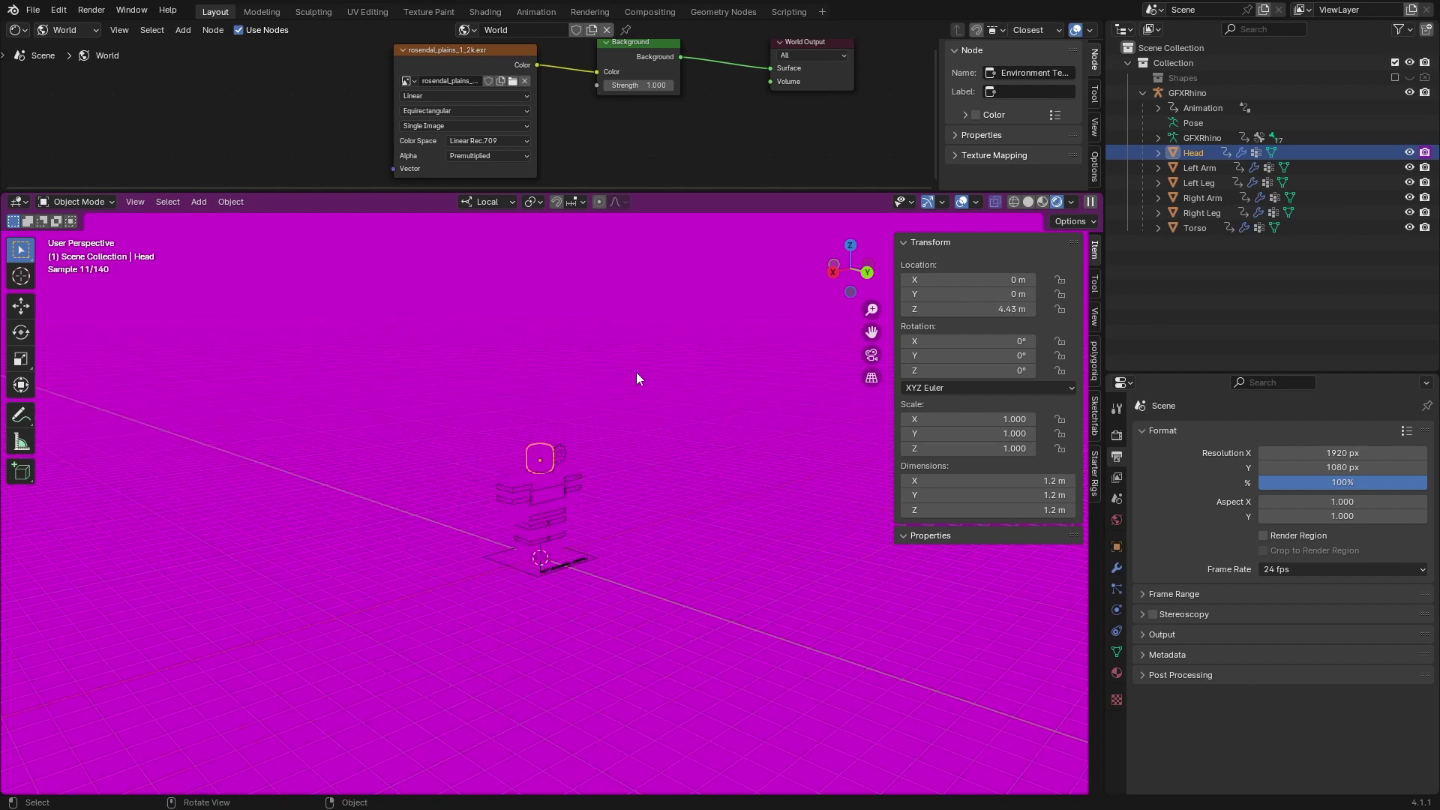
middle_click_drag(540, 315, 656, 405)
left_click(1042, 201)
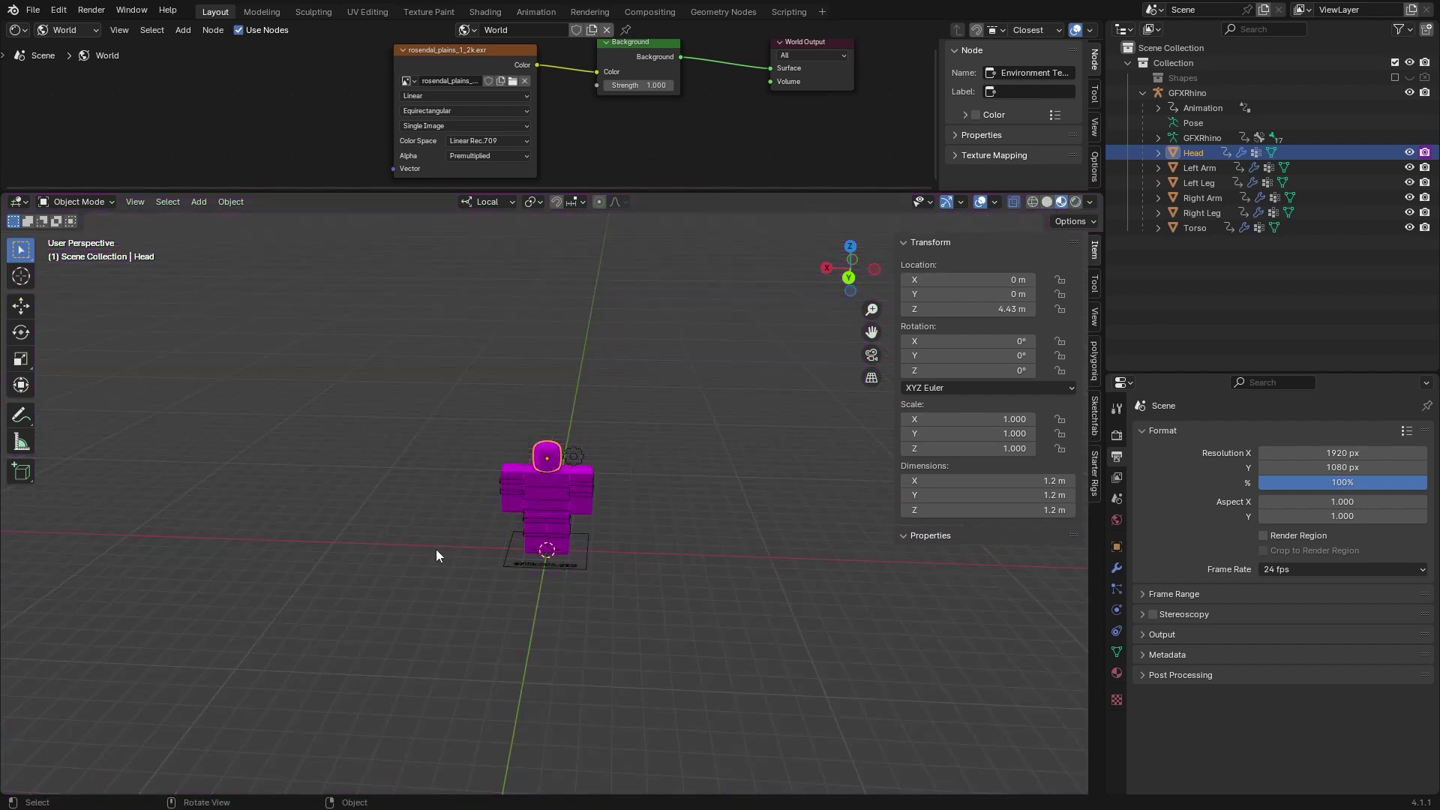
scroll(487, 555, "up", 1)
scroll(641, 552, "up", 4)
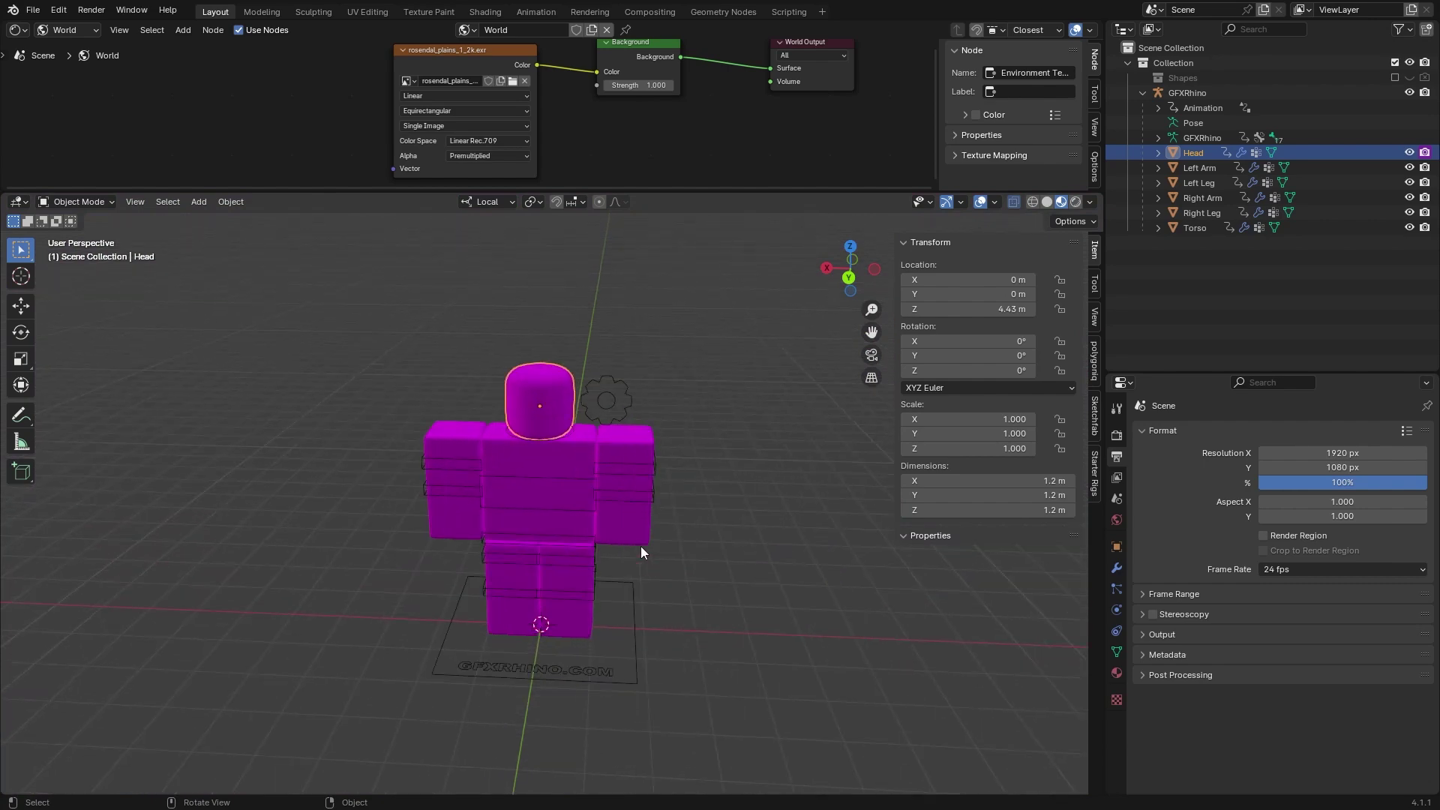
left_click(705, 433)
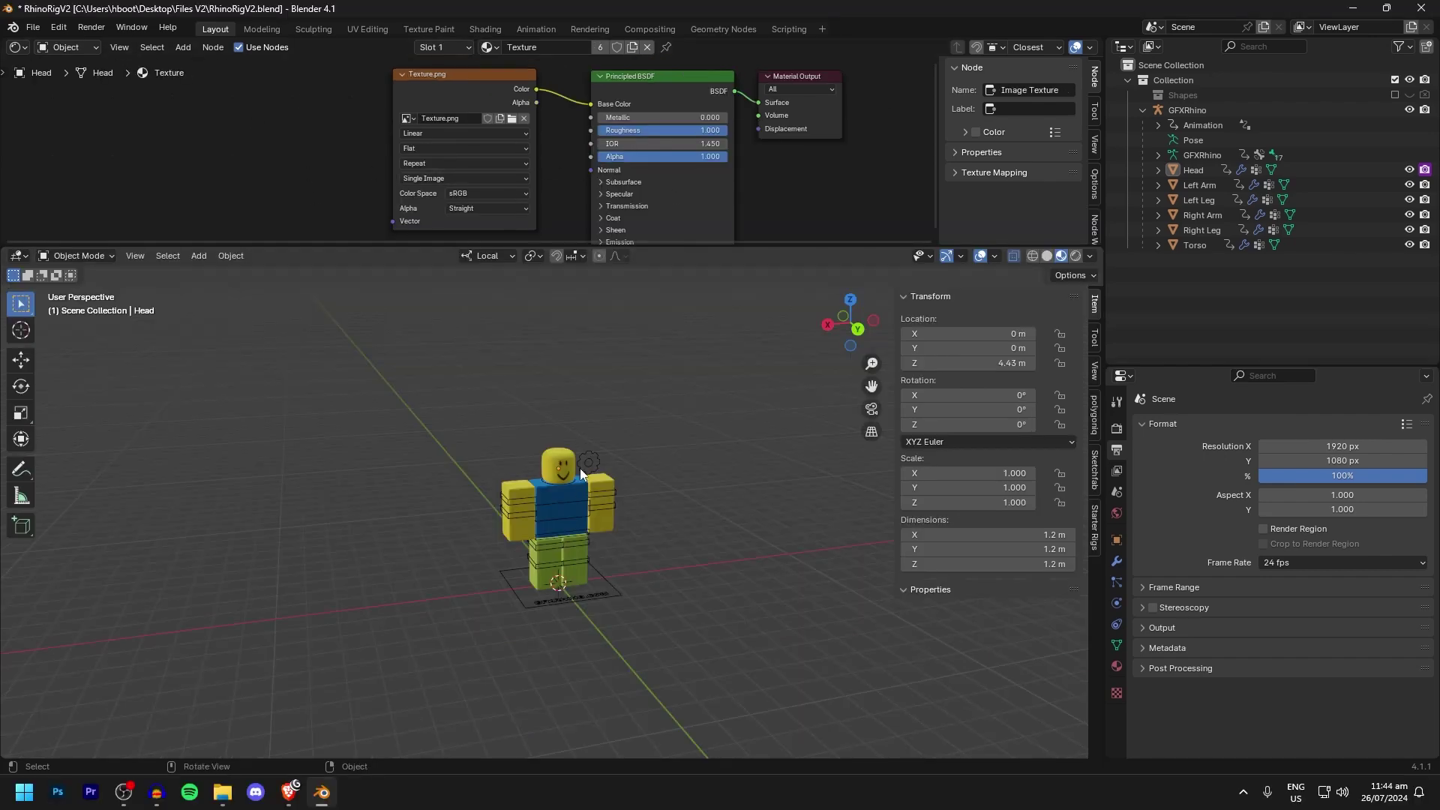
- Show the rig in Rendered shading against the HDRI sky and horizon, then minimize Blender
left_click(1076, 256)
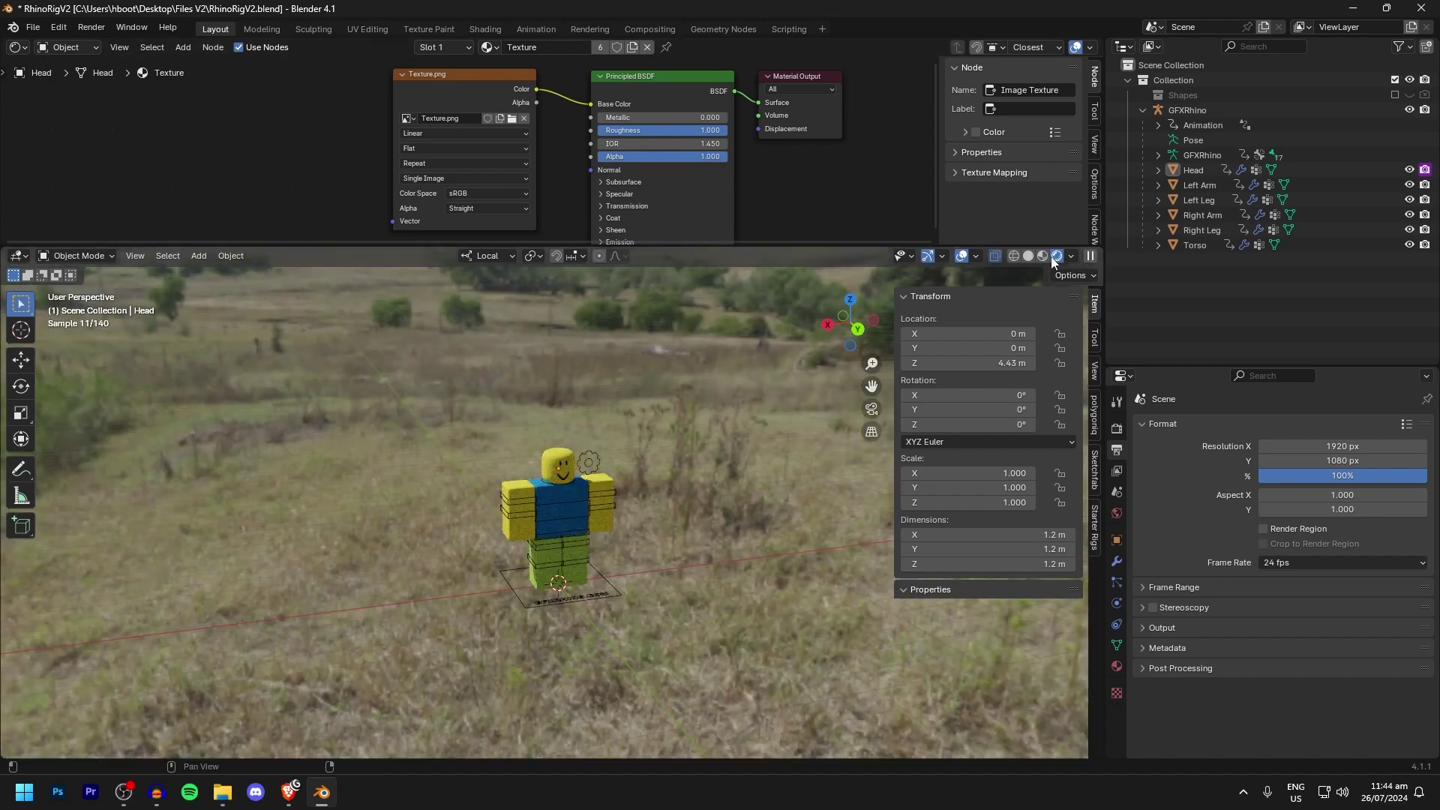
scroll(525, 406, "up", 5)
scroll(375, 412, "down", 5)
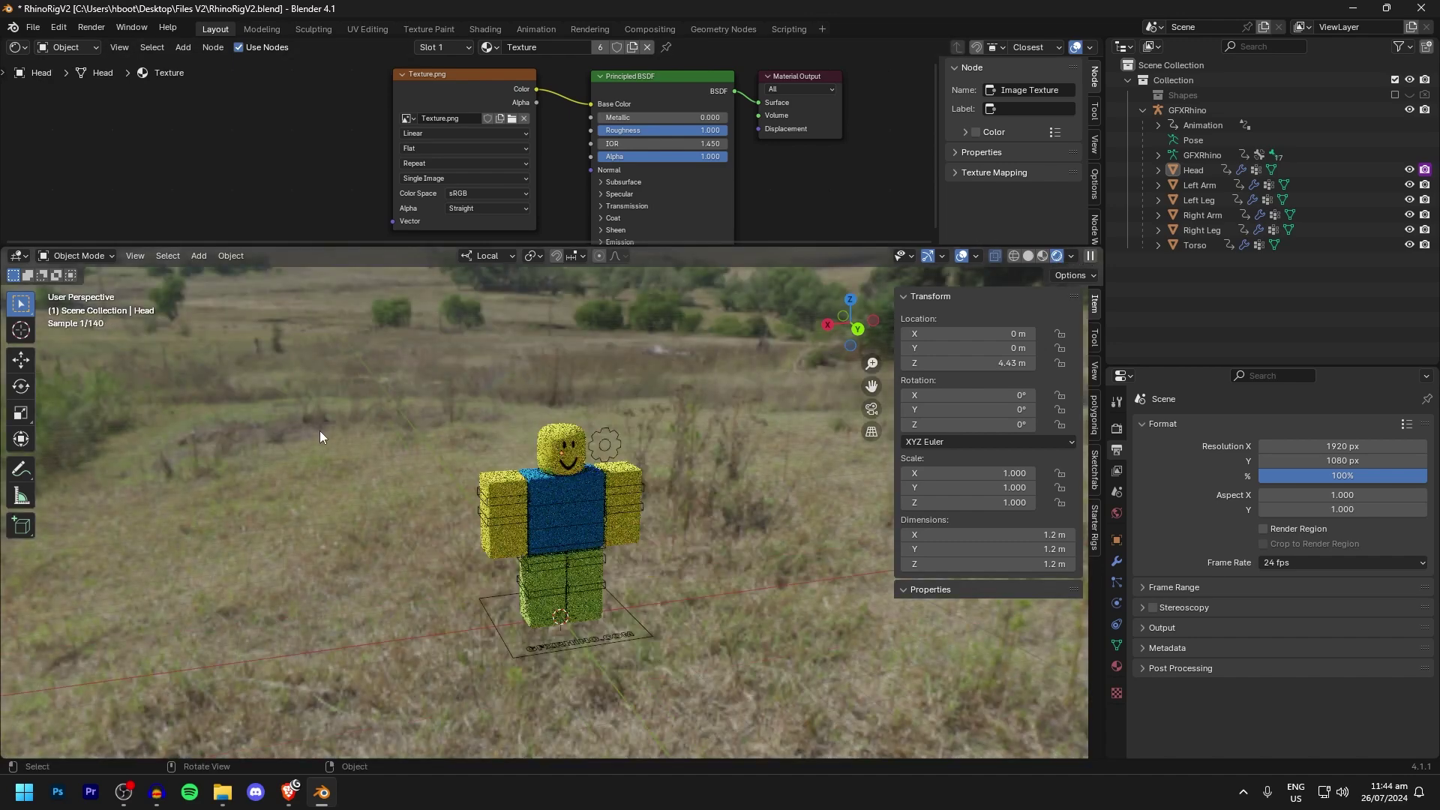
scroll(319, 431, "up", 2)
middle_click_drag(320, 430, 417, 432)
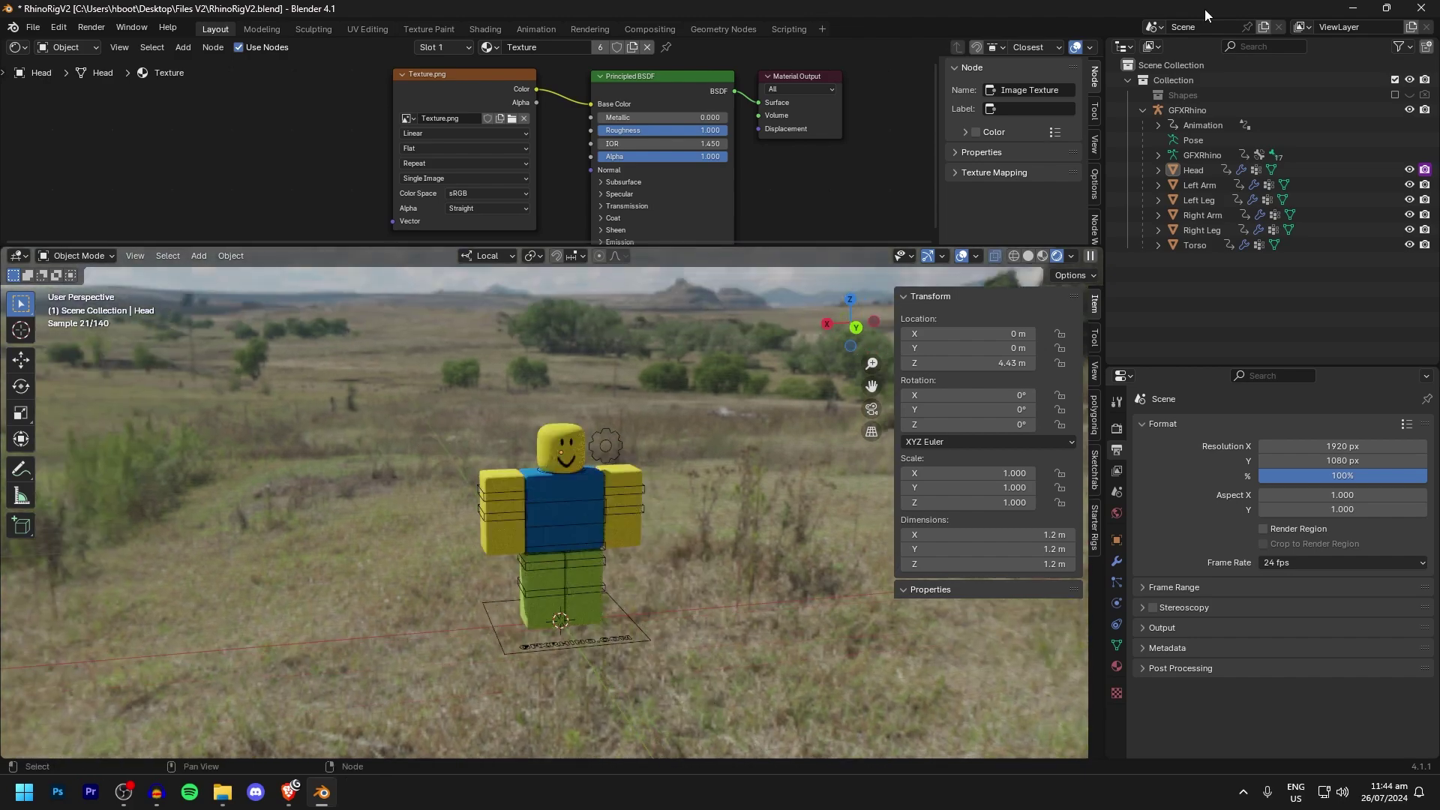
left_click(1347, 9)
- Move the Files V2 window aside and drag rosendal_plains_1_2k.exr and Texture.png onto the desktop
left_click_drag(904, 395, 1118, 221)
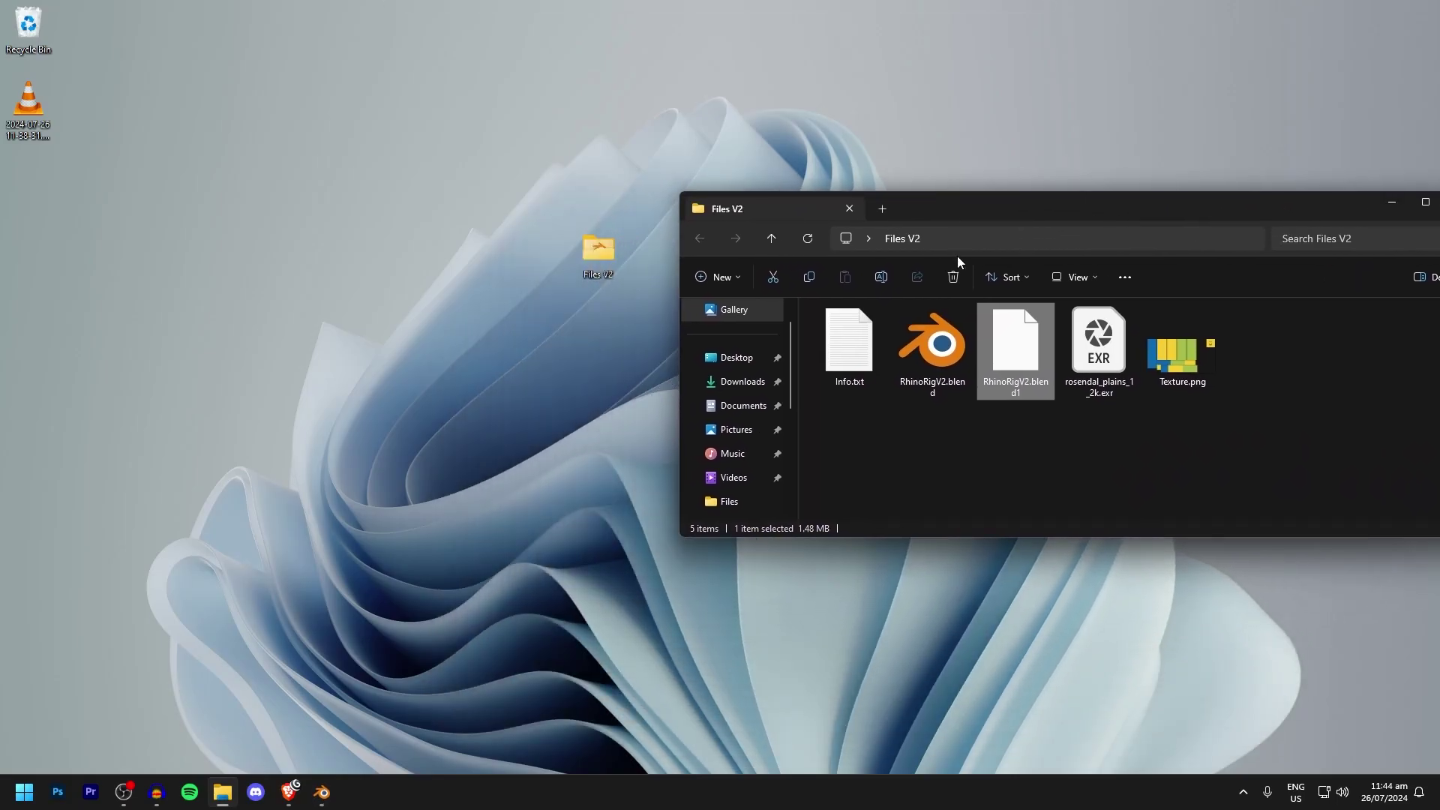
left_click(930, 390)
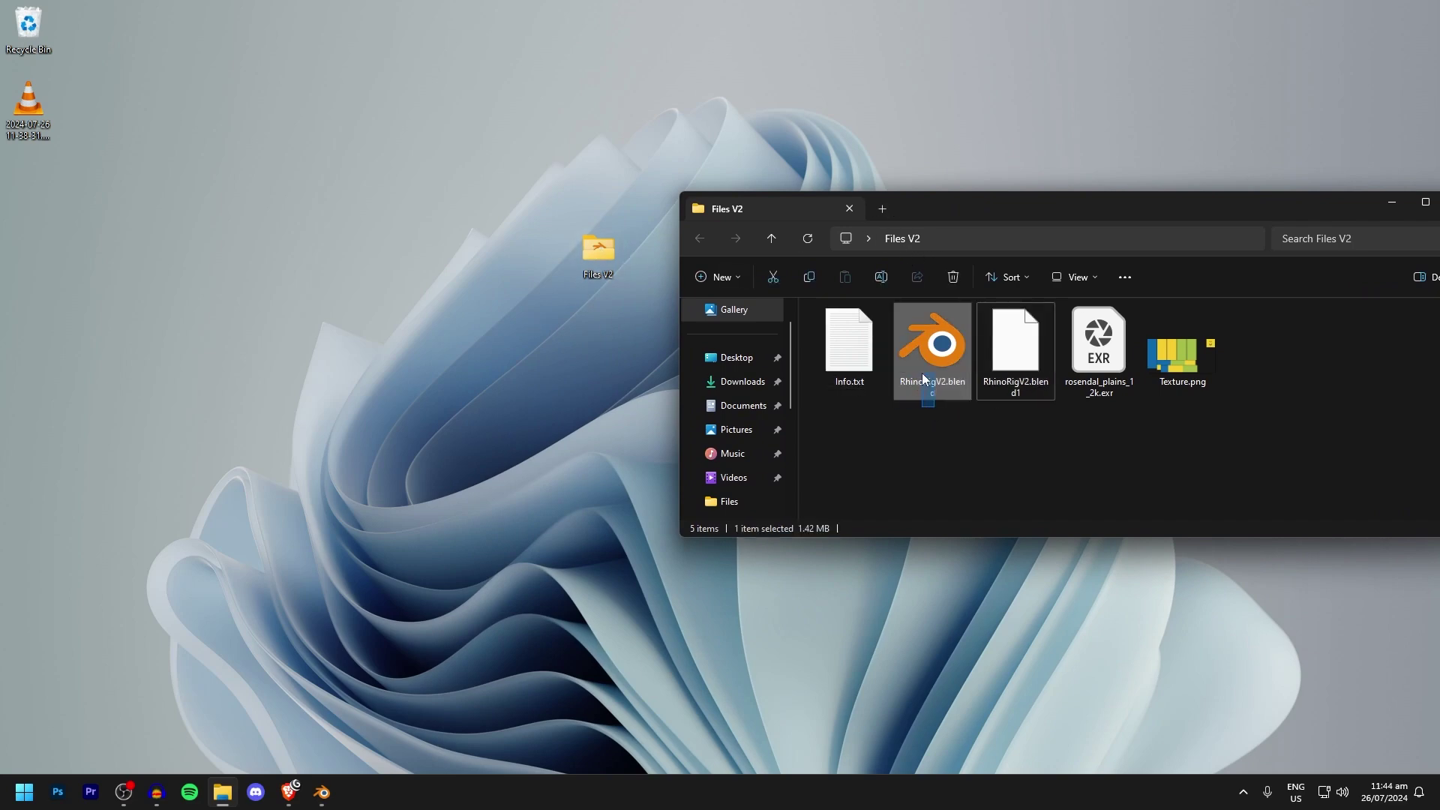
left_click(1099, 376)
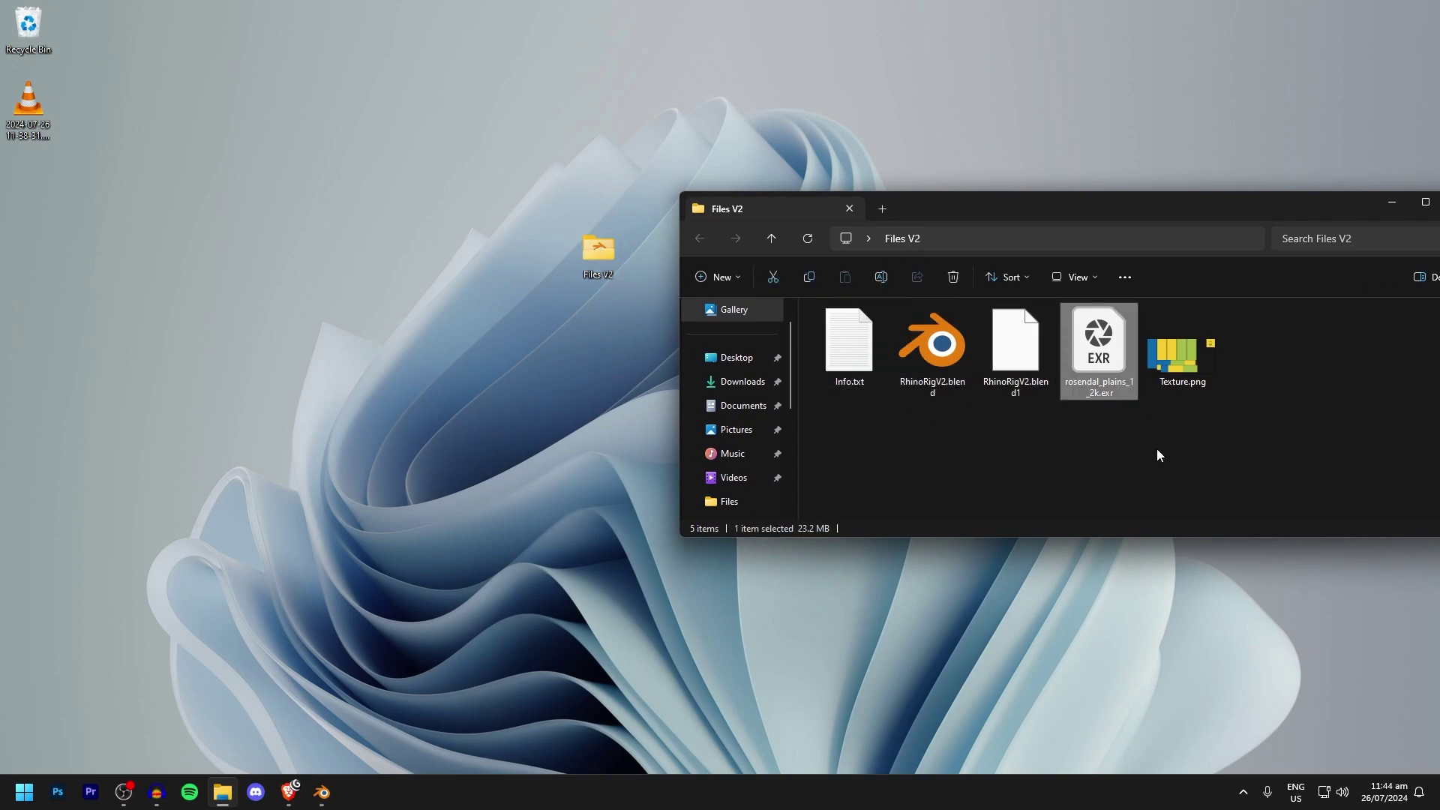
left_click(1159, 379)
left_click_drag(1268, 405, 679, 129)
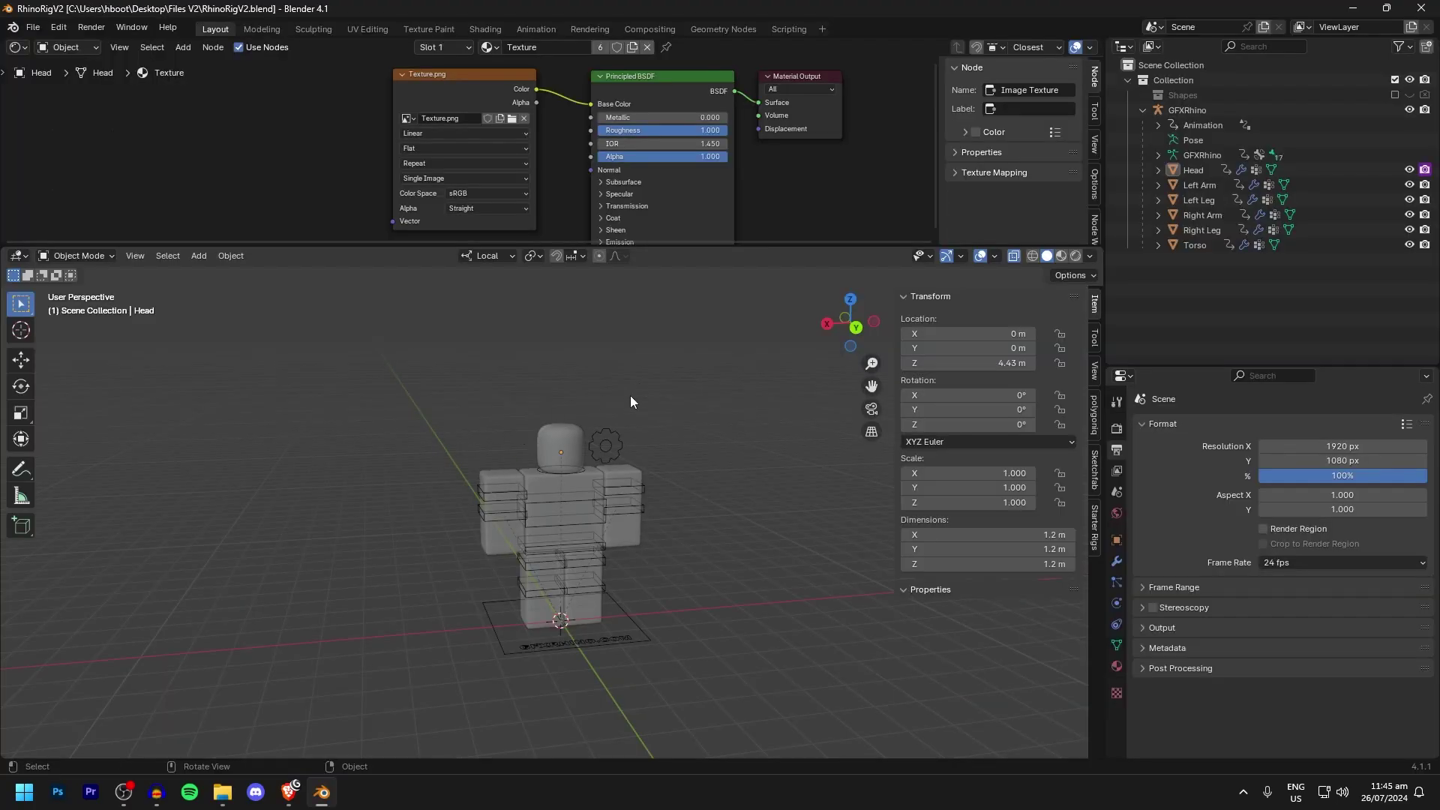
- Check the rig in Material Preview and Rendered shading for magenta missing textures, then minimize Blender
left_click(1062, 258)
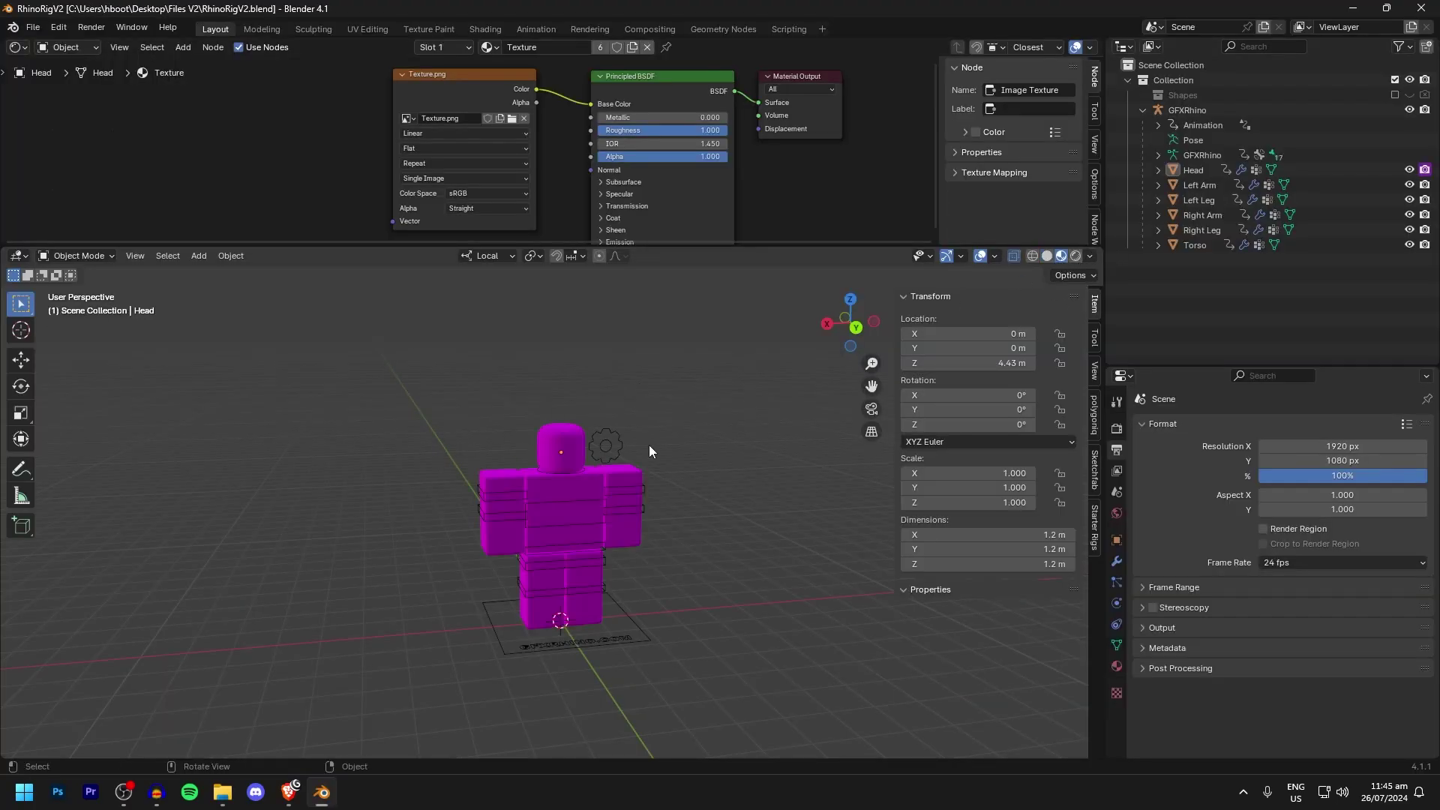
scroll(649, 444, "up", 4)
scroll(615, 453, "down", 4)
middle_click_drag(629, 429, 552, 375)
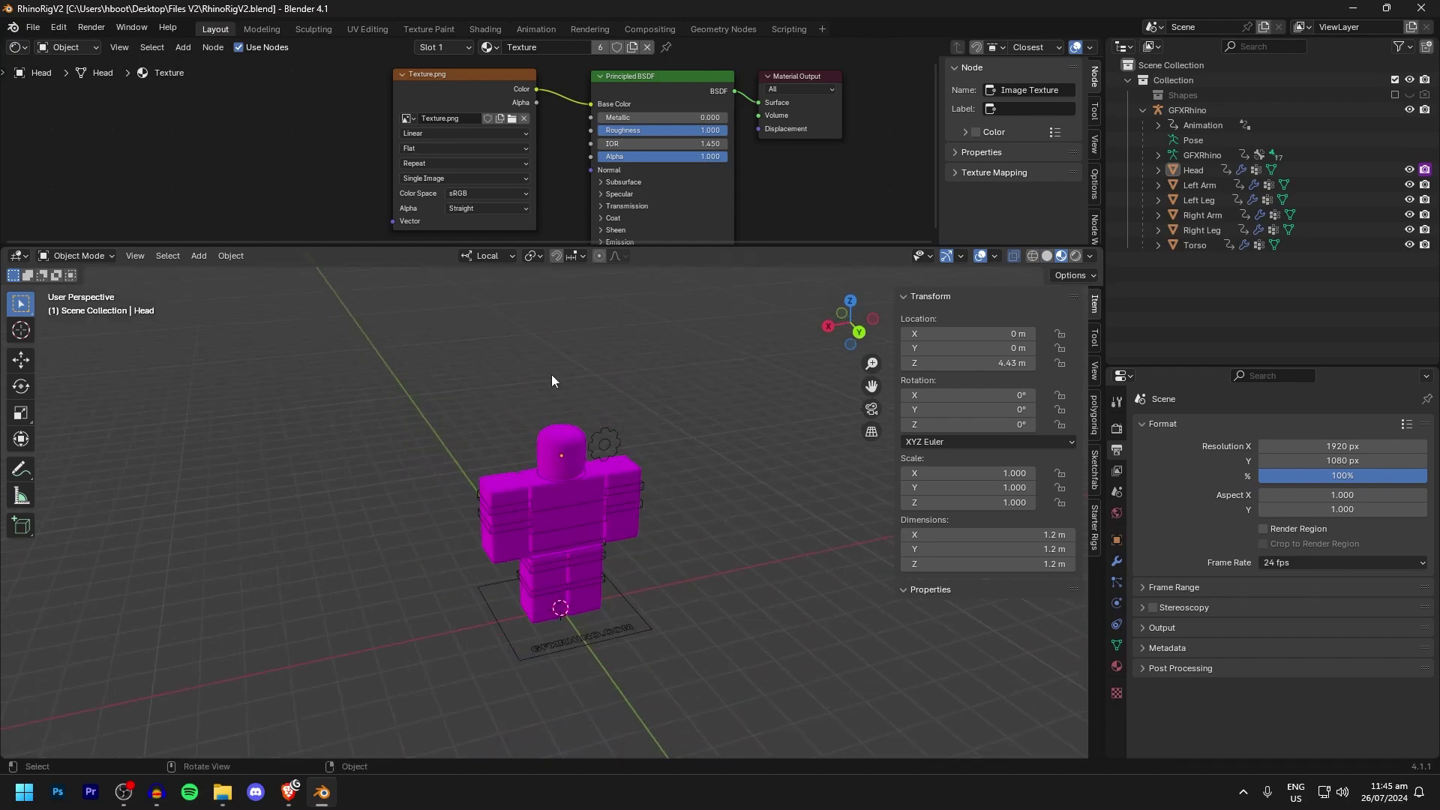
left_click(1076, 256)
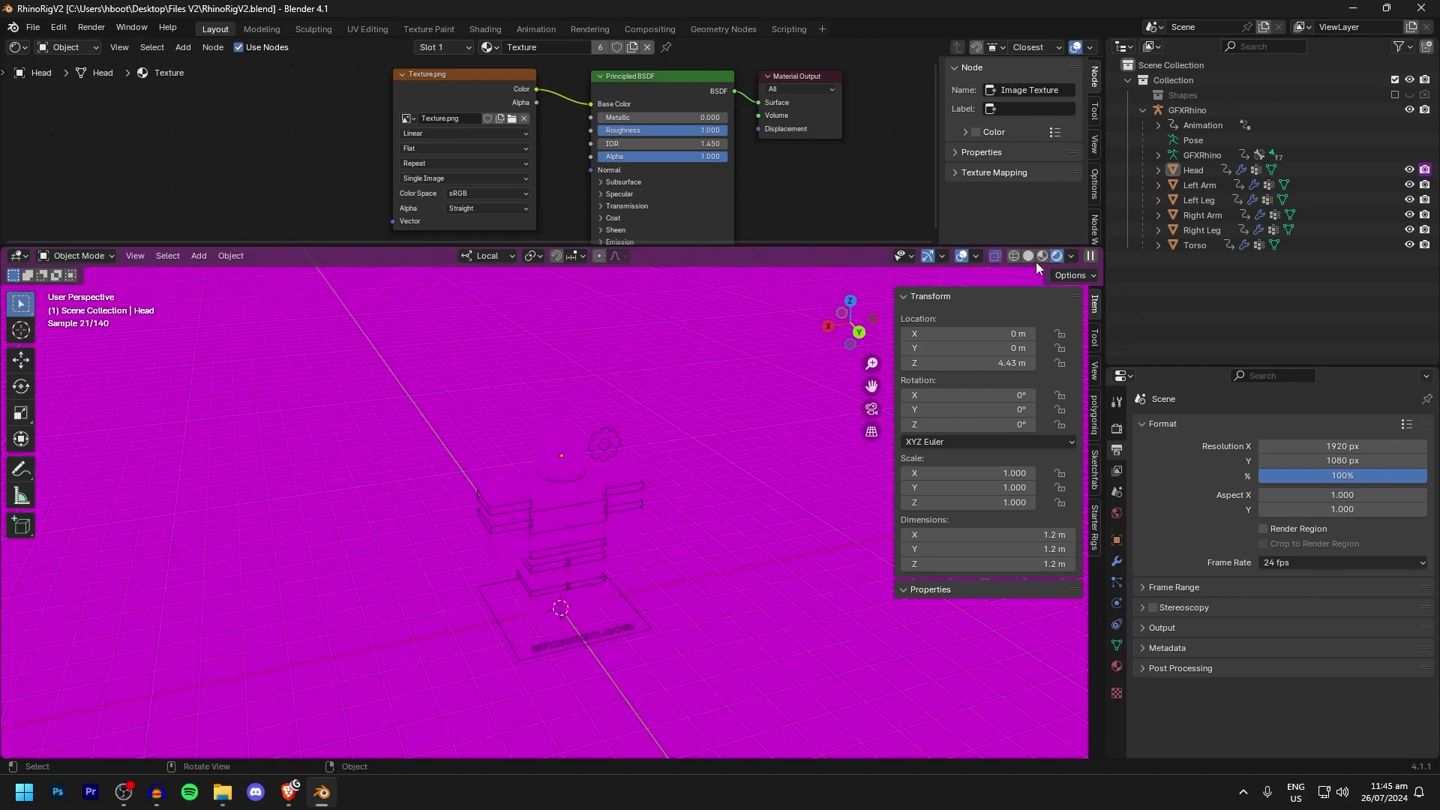
left_click(1043, 257)
left_click(1353, 9)
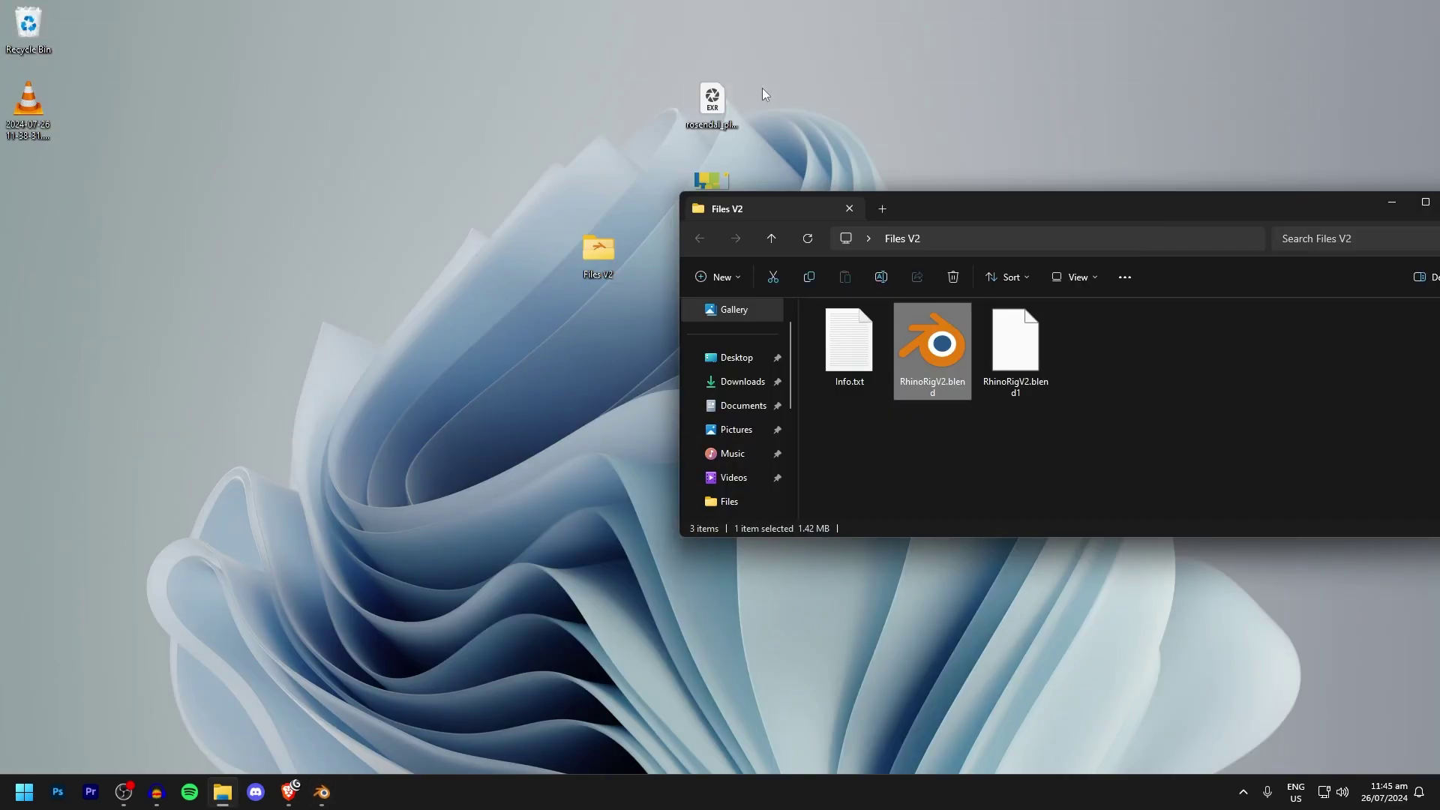
- Move the Files V2 window and return the desktop EXR and Texture.png to the folder
left_click_drag(908, 215, 804, 329)
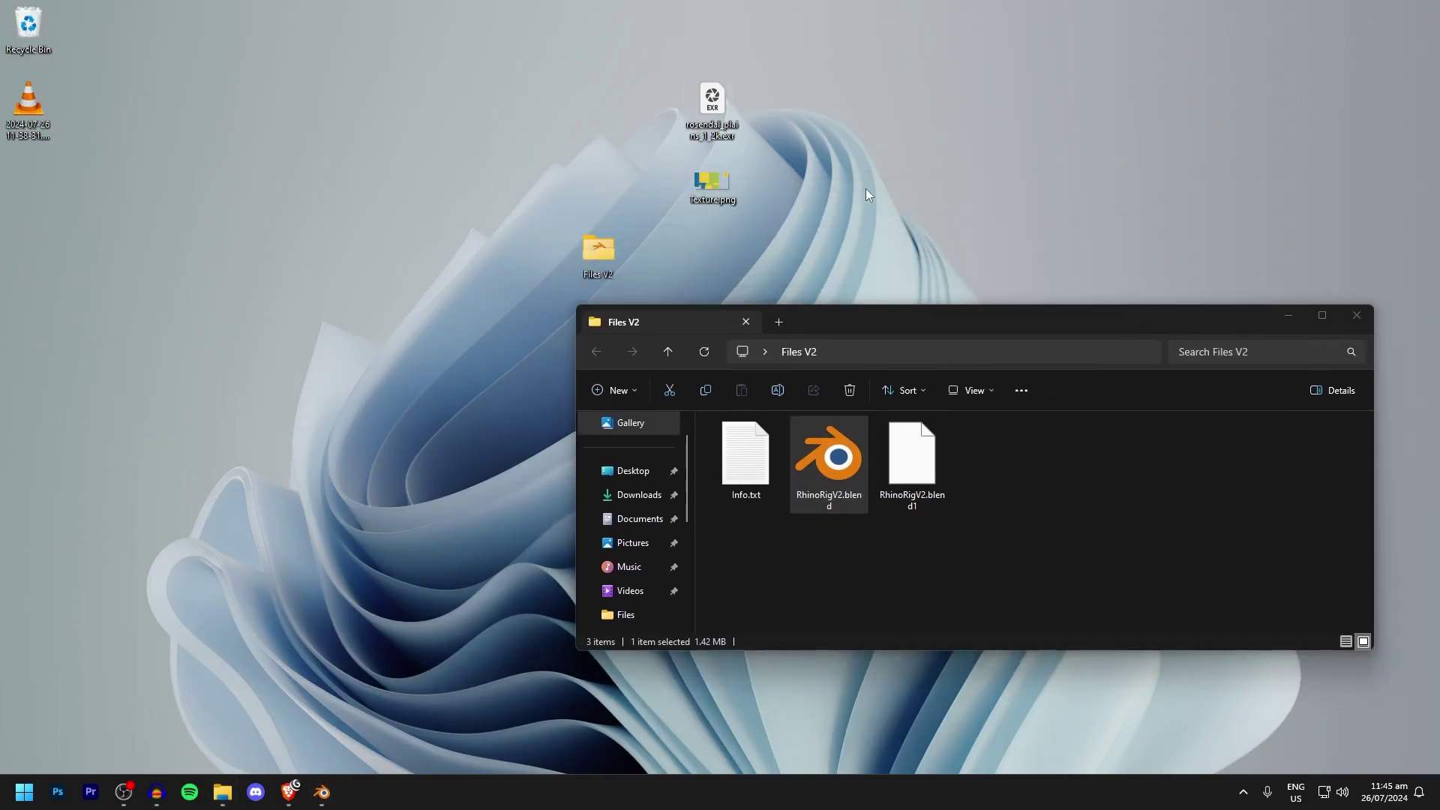
left_click_drag(691, 81, 790, 213)
mouse_move(736, 129)
left_mouse_down()
mouse_move(764, 196)
mouse_move(910, 345)
mouse_move(754, 100)
mouse_move(742, 109)
left_mouse_up()
left_click_drag(829, 461, 951, 441)
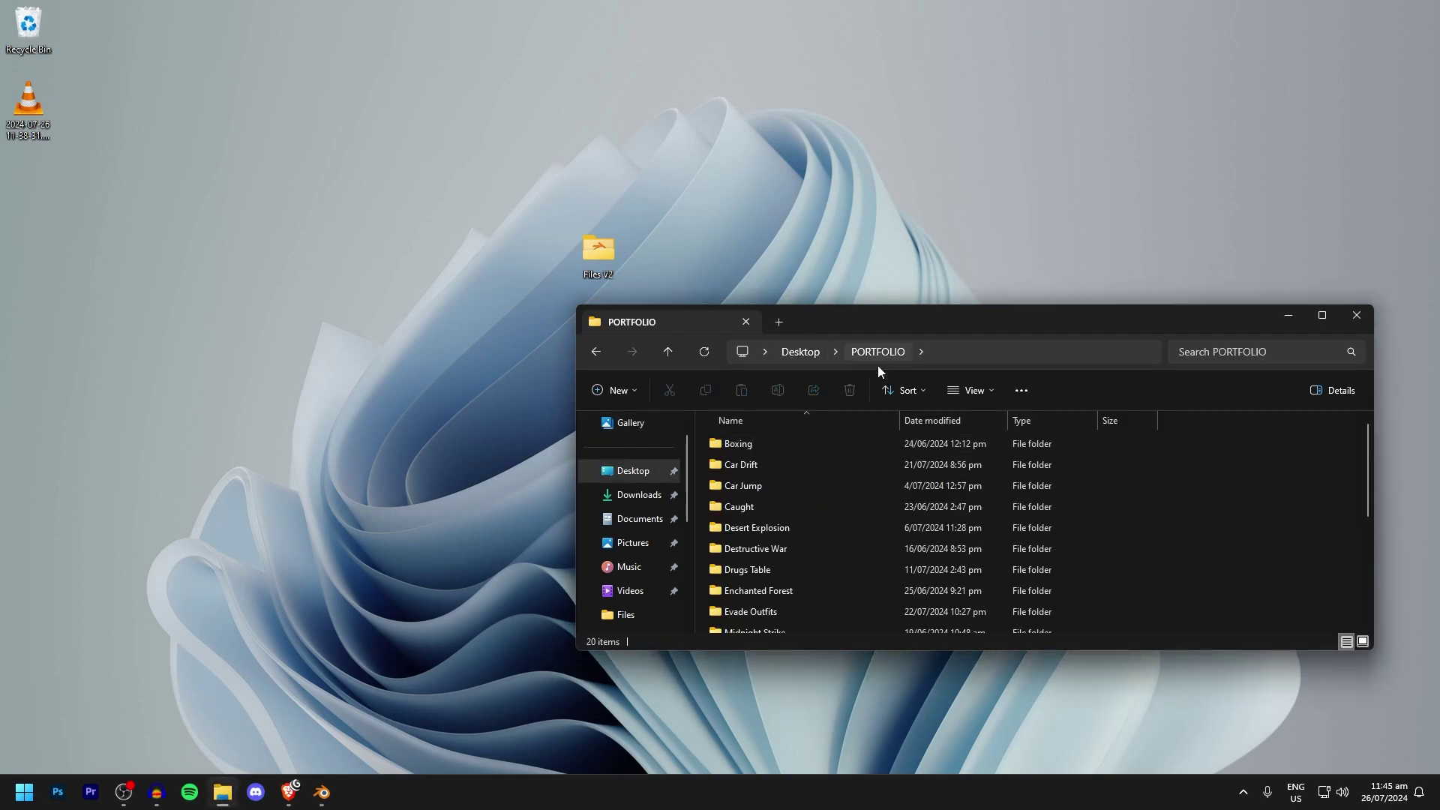
- Open Car Drift and look through its char5 and Files V2 subfolders
scroll(833, 446, "down", 4)
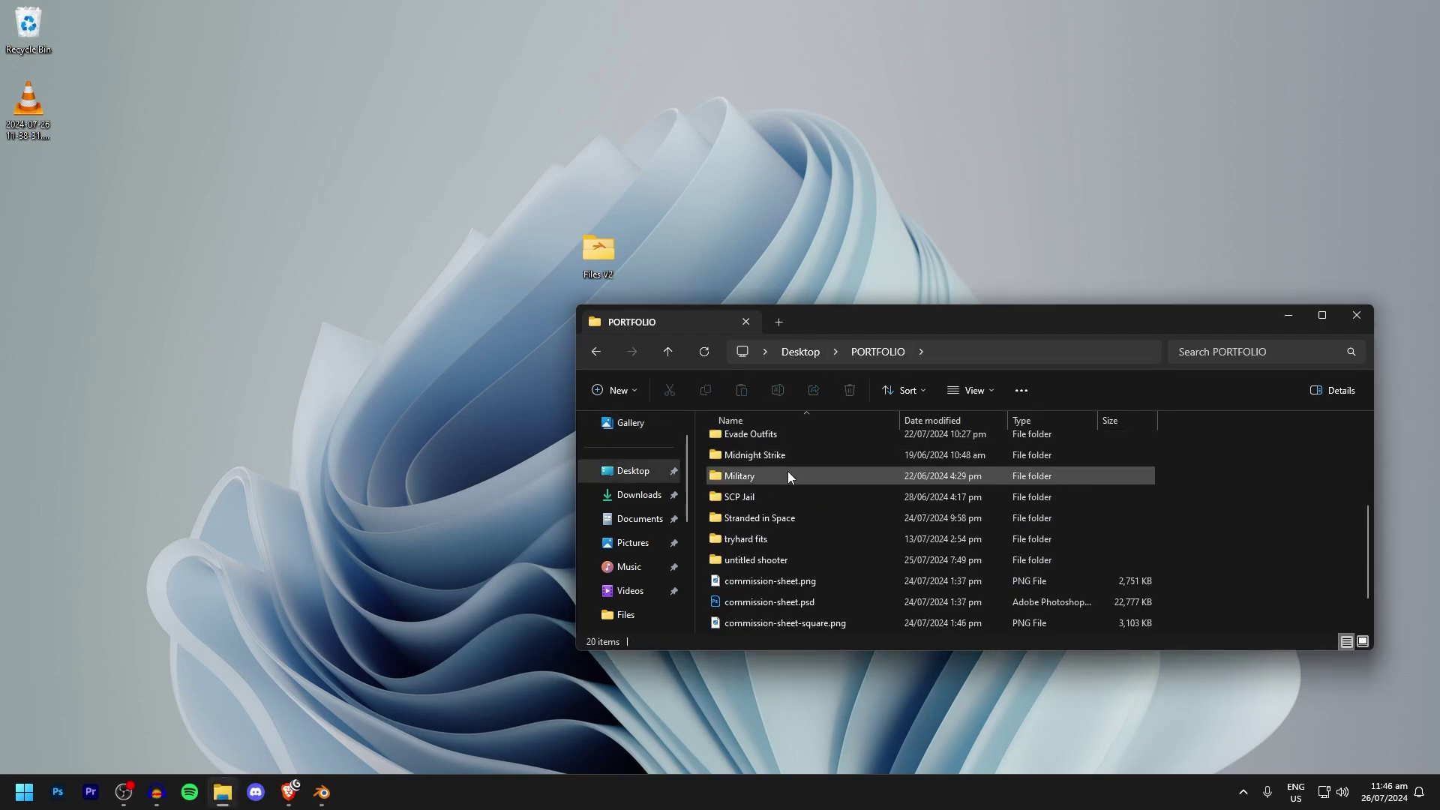
scroll(782, 543, "up", 4)
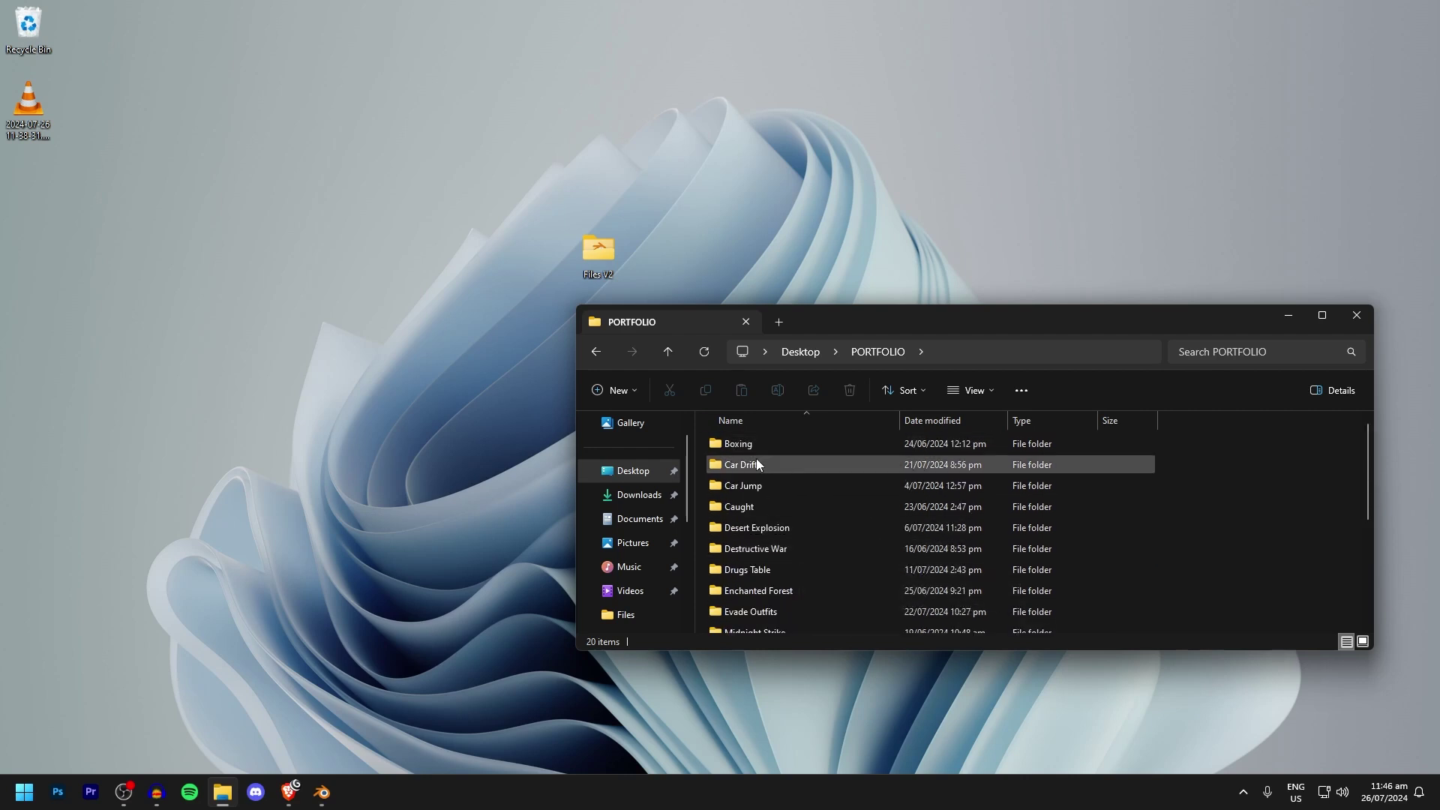
double_click(755, 465)
scroll(805, 468, "down", 3)
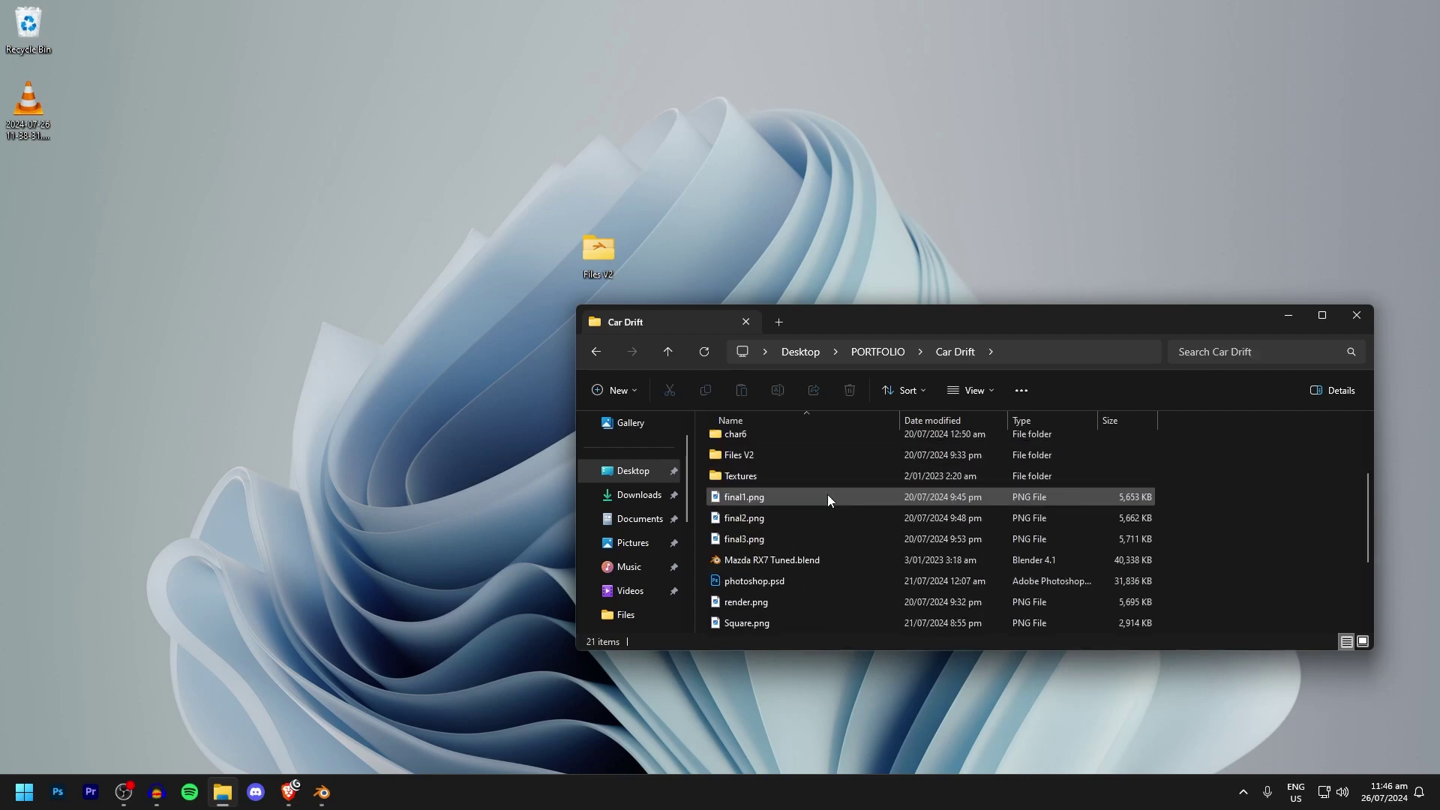
scroll(816, 498, "up", 3)
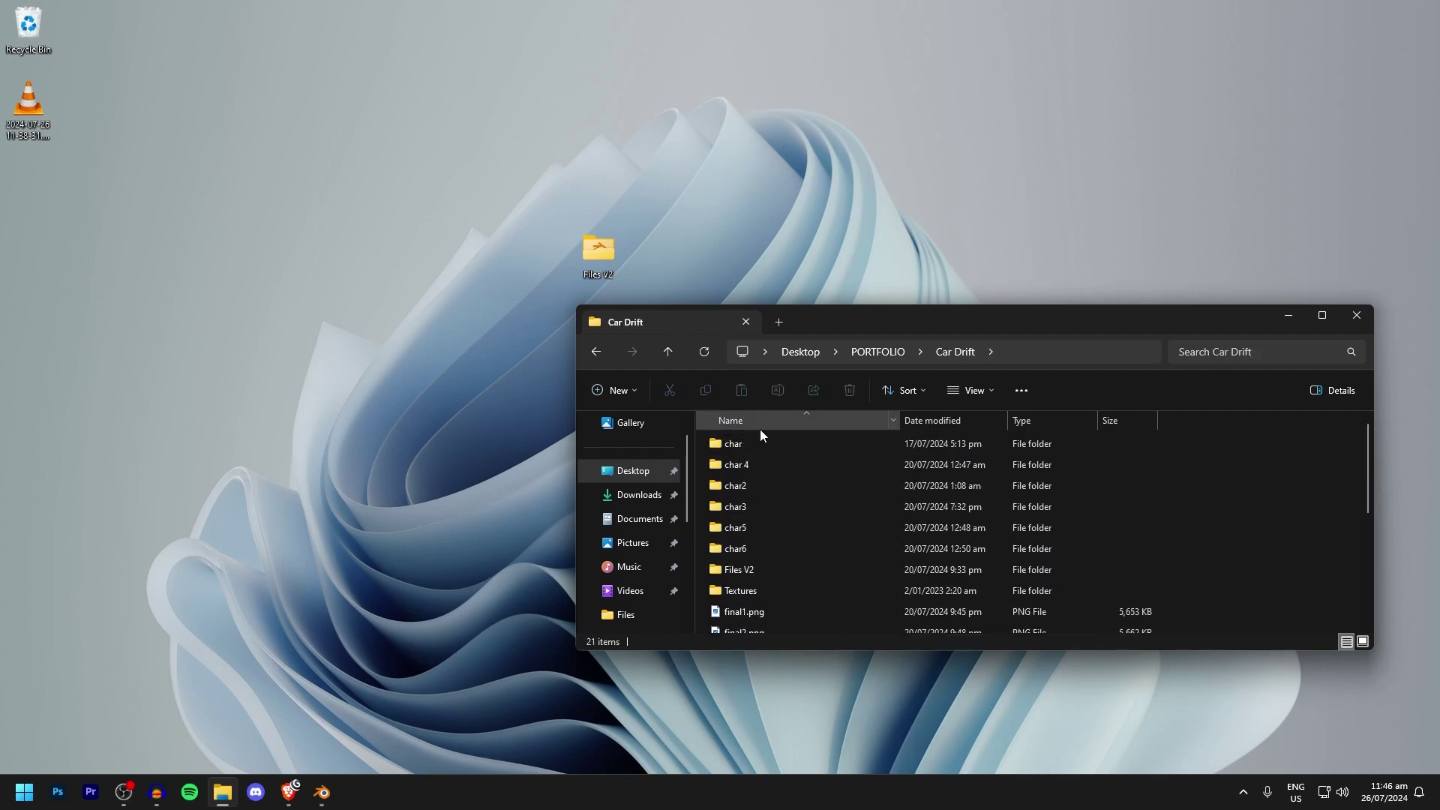
double_click(759, 527)
left_click(957, 353)
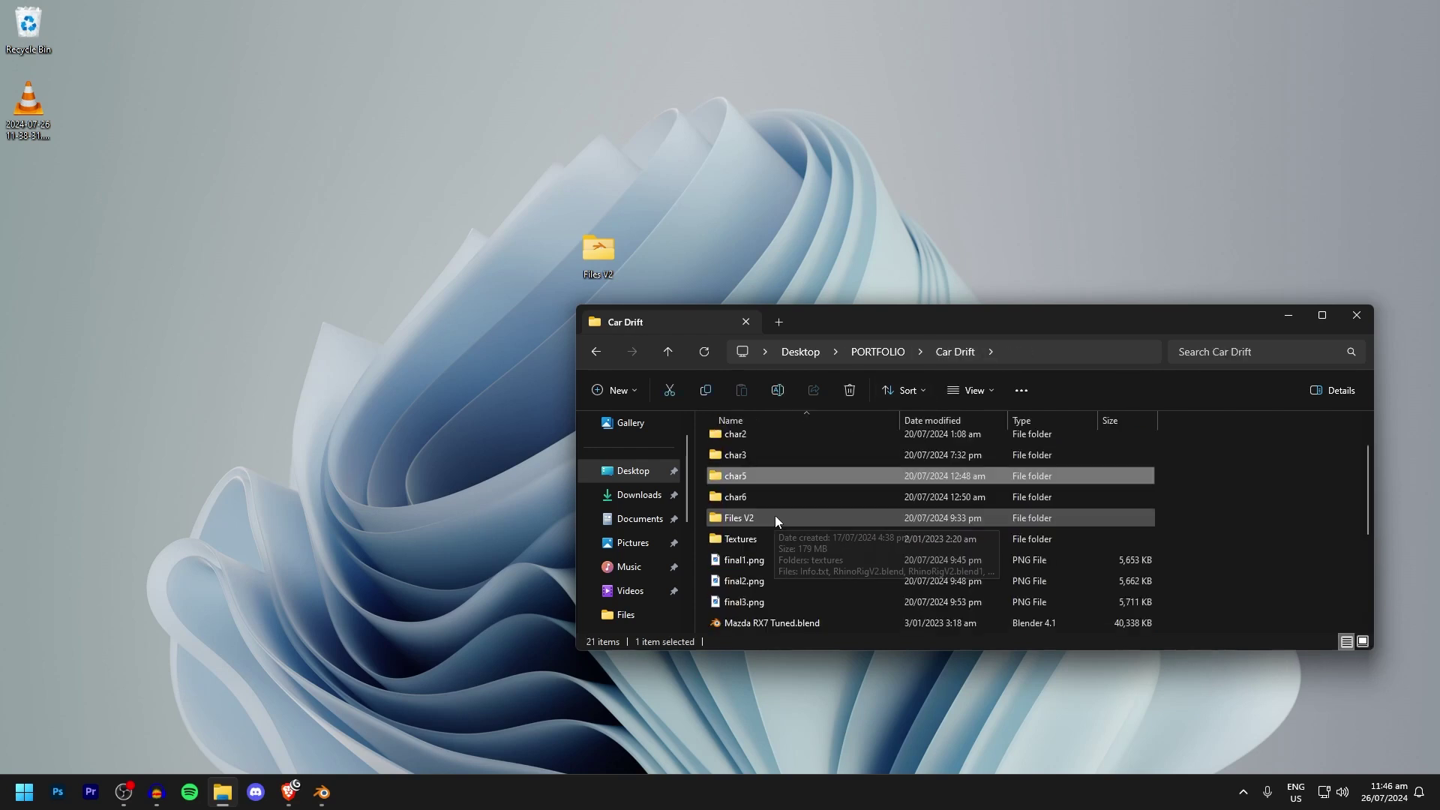
double_click(742, 517)
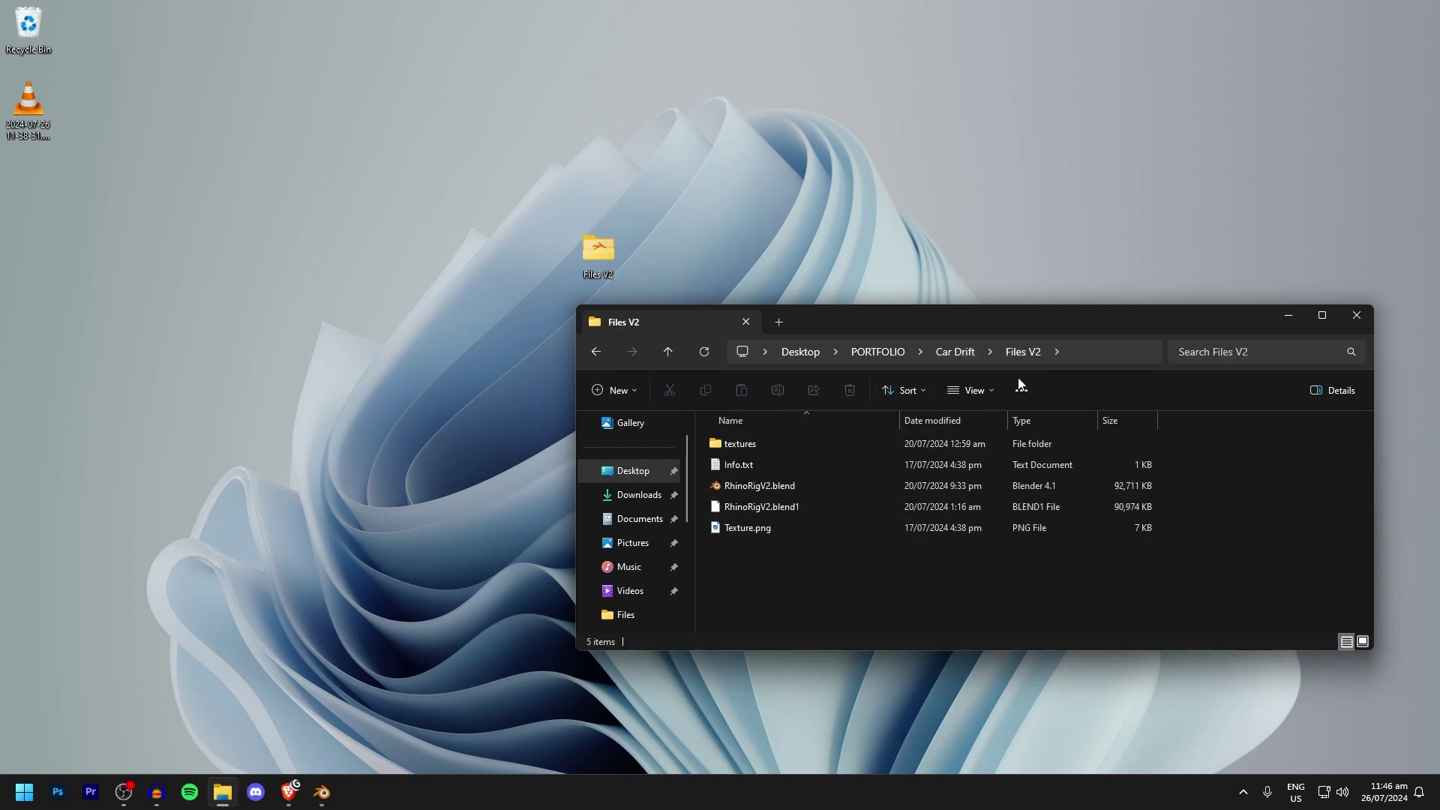
left_click(956, 356)
- Select final1.png, final2.png and photoshop.psd, then go up to the PORTFOLIO folder
scroll(813, 471, "down", 2)
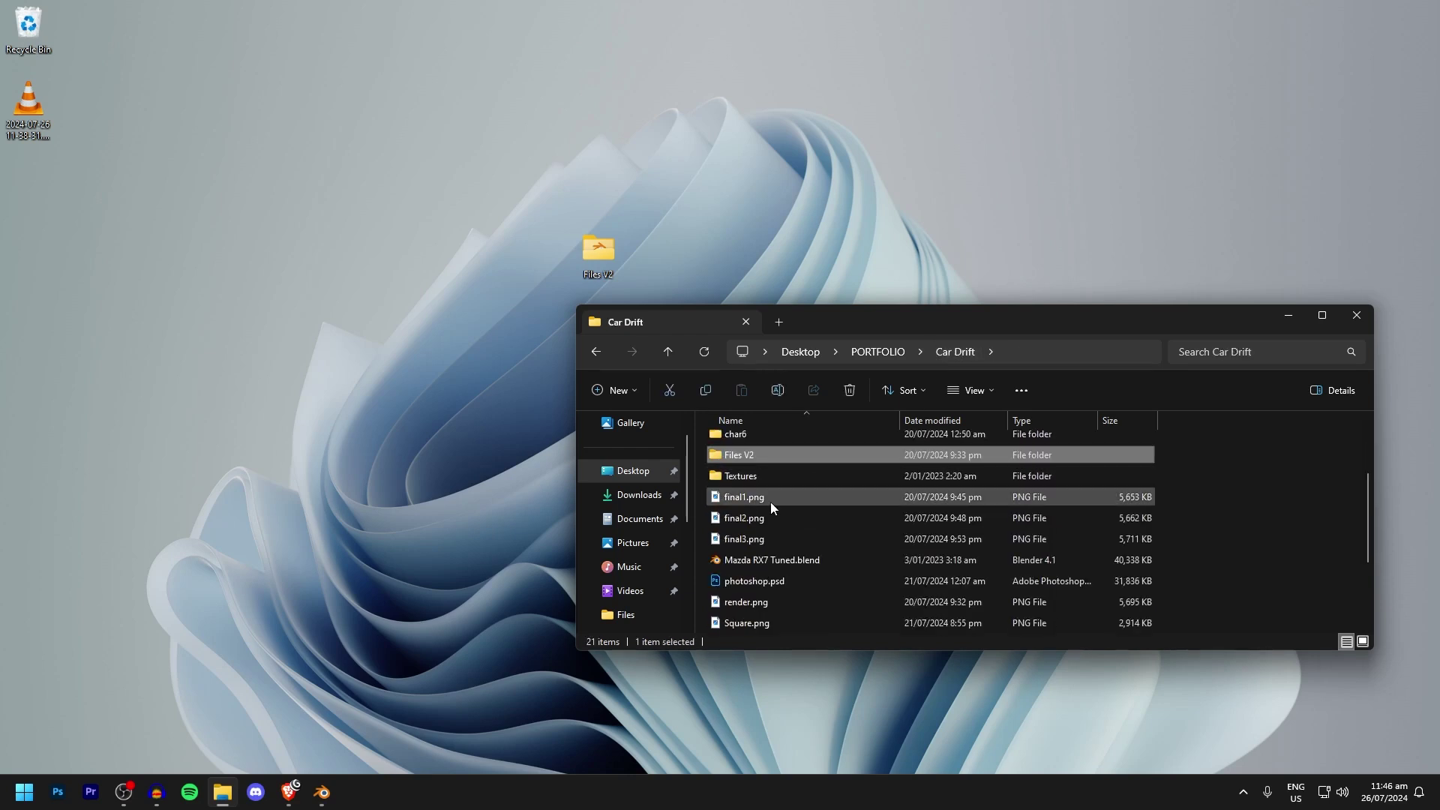
left_click(763, 498)
left_click(759, 518)
scroll(788, 525, "down", 2)
left_click(811, 457)
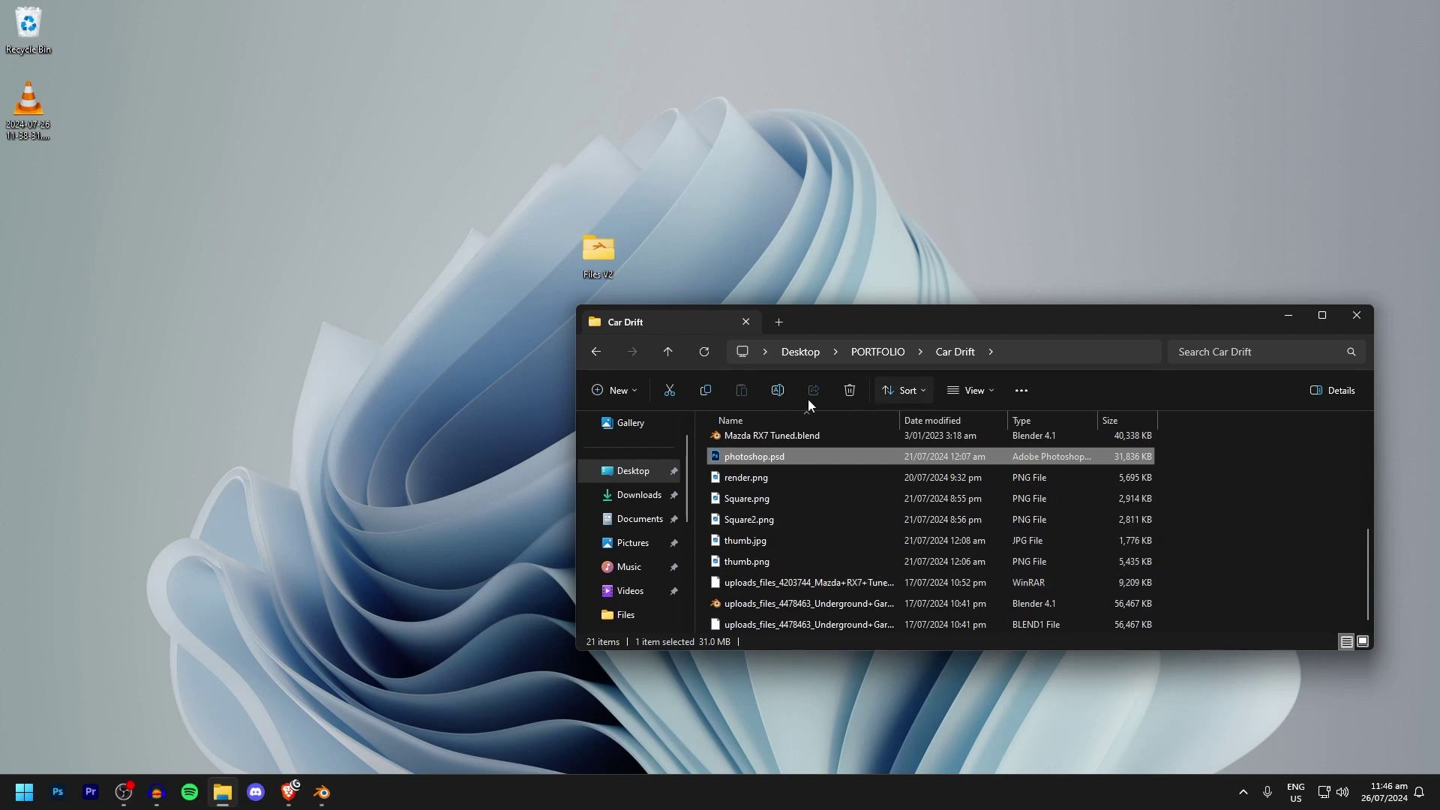
left_click(929, 352)
key("Escape")
left_click(878, 353)
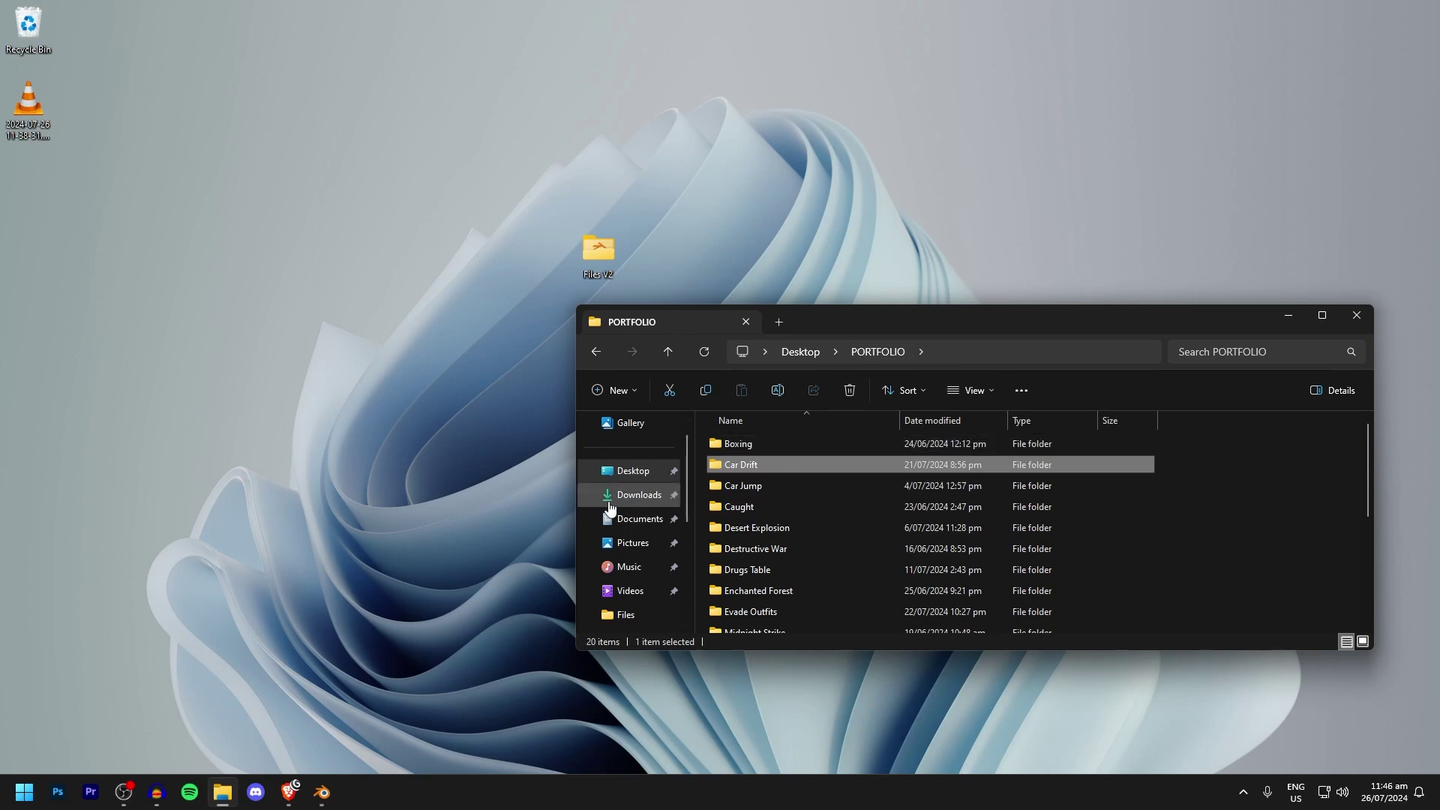
- Reposition the Explorer window to uncover Files V2 and bring Blender back to the front
left_click_drag(854, 318, 830, 280)
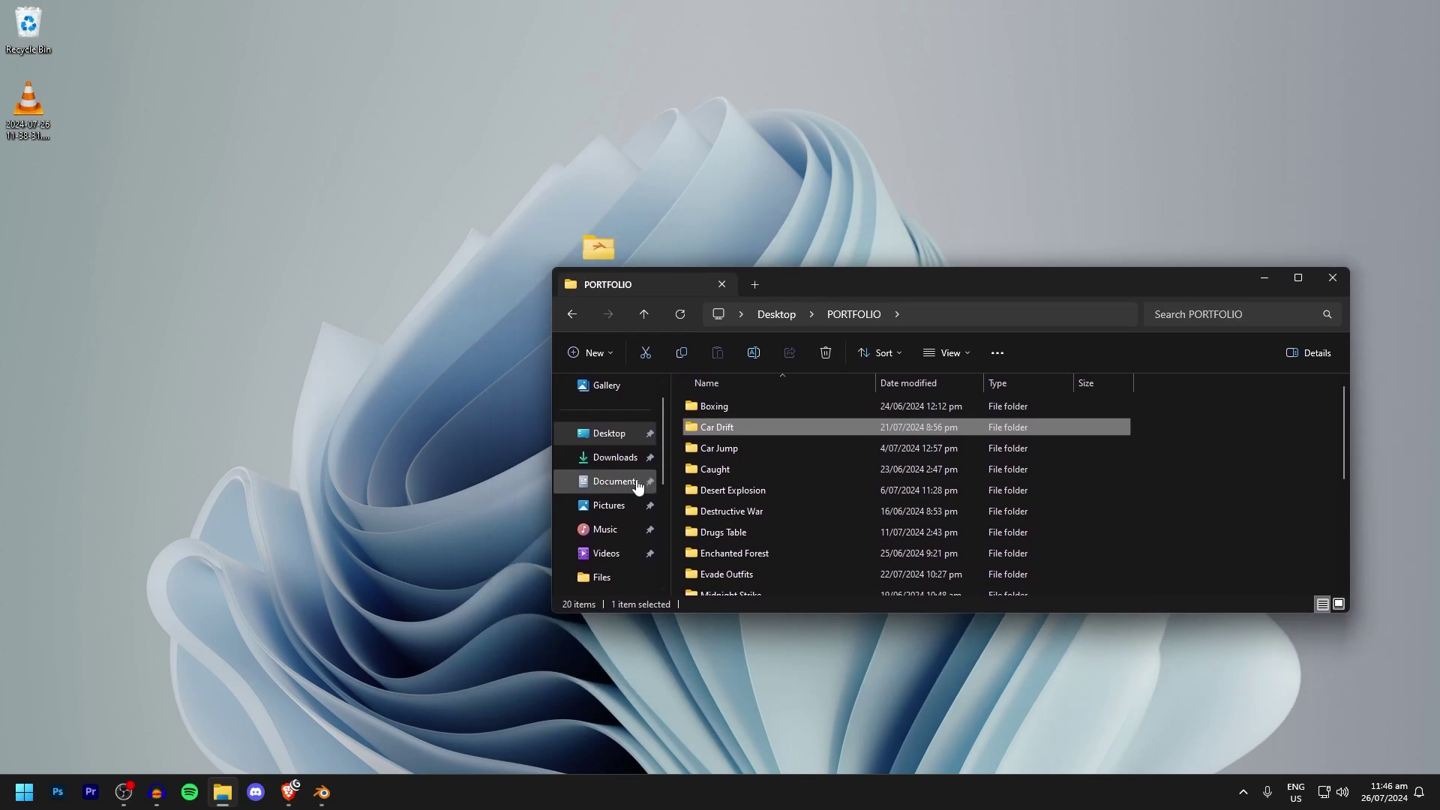
scroll(615, 462, "up", 1)
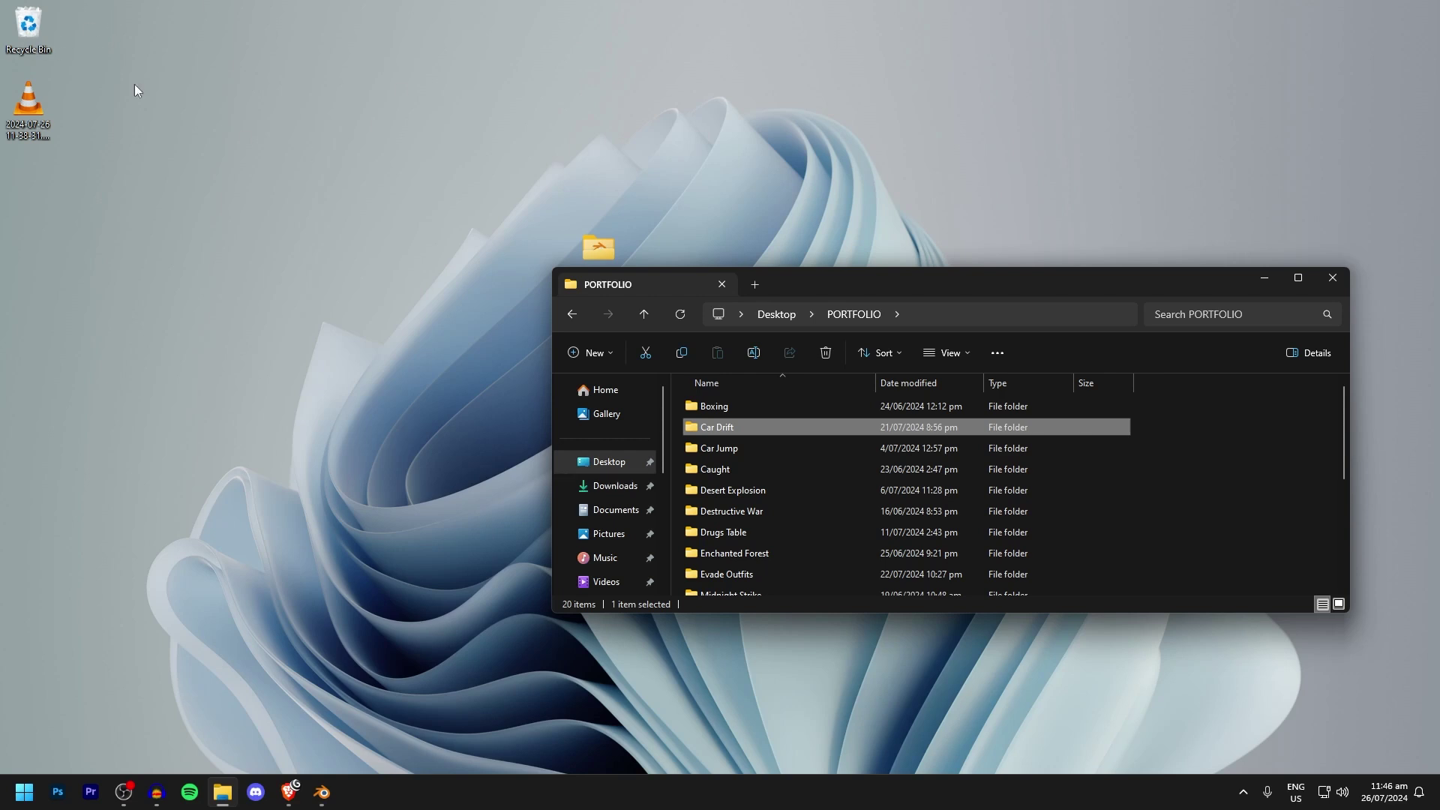
left_click_drag(937, 292, 881, 263)
scroll(786, 401, "down", 4)
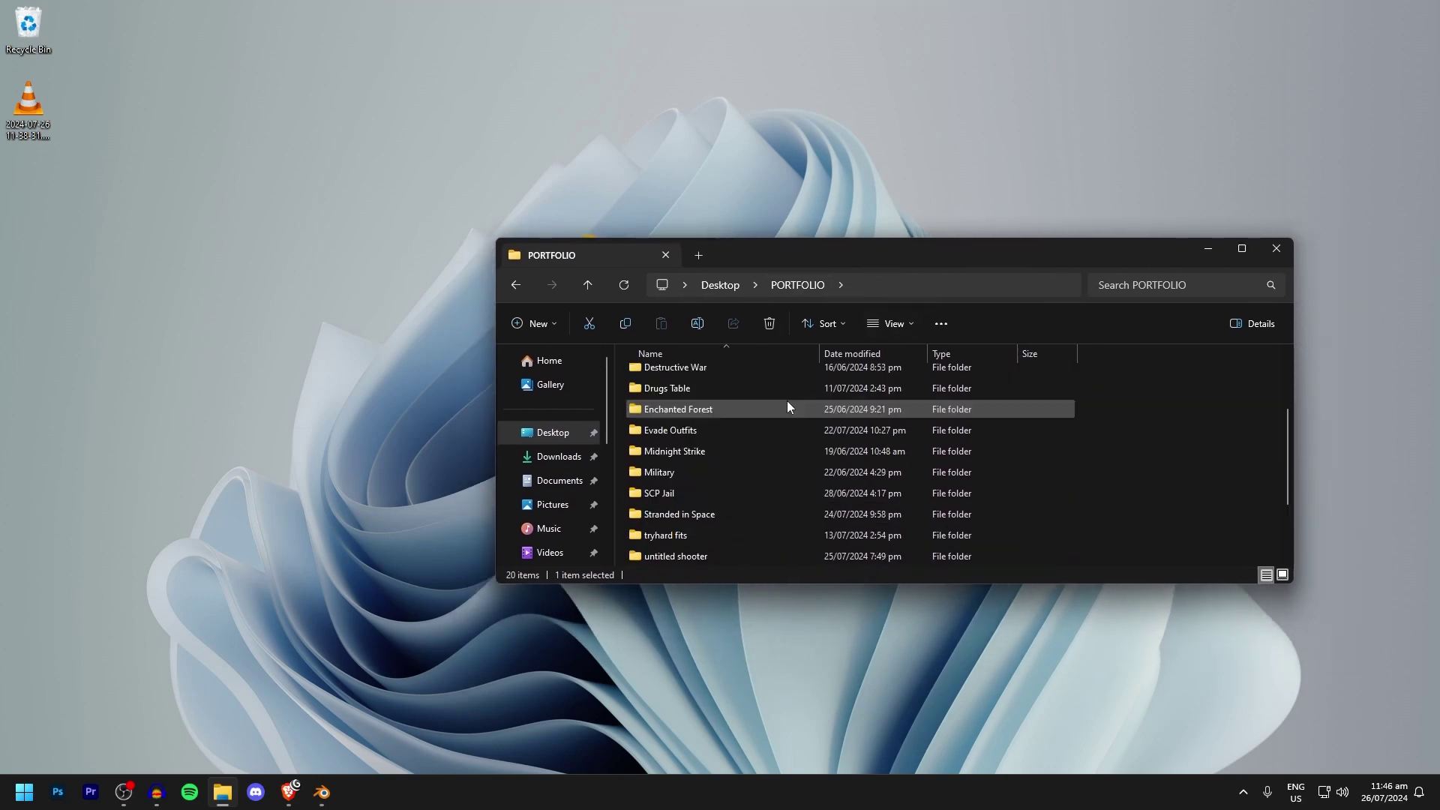
scroll(736, 489, "up", 4)
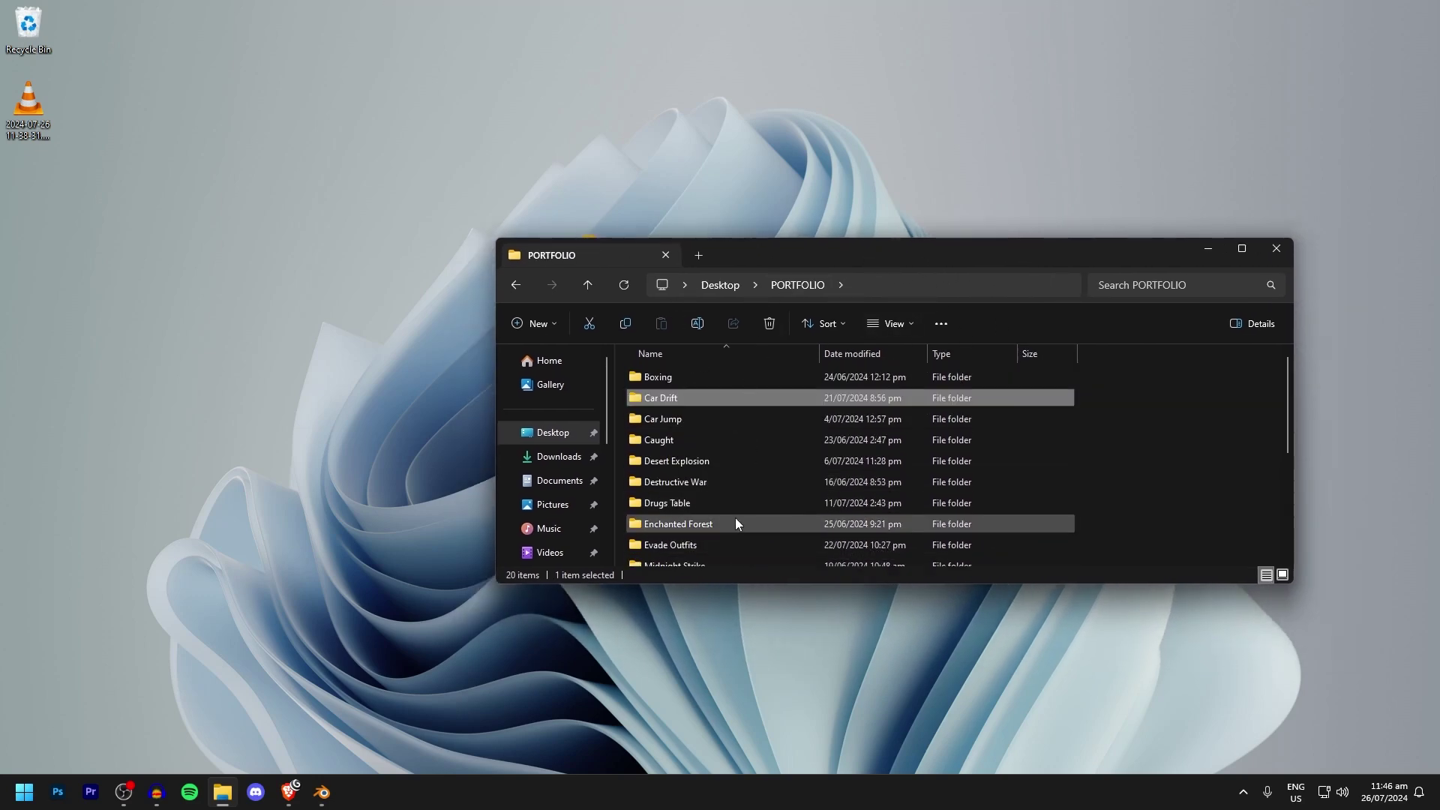
left_click_drag(849, 256, 888, 318)
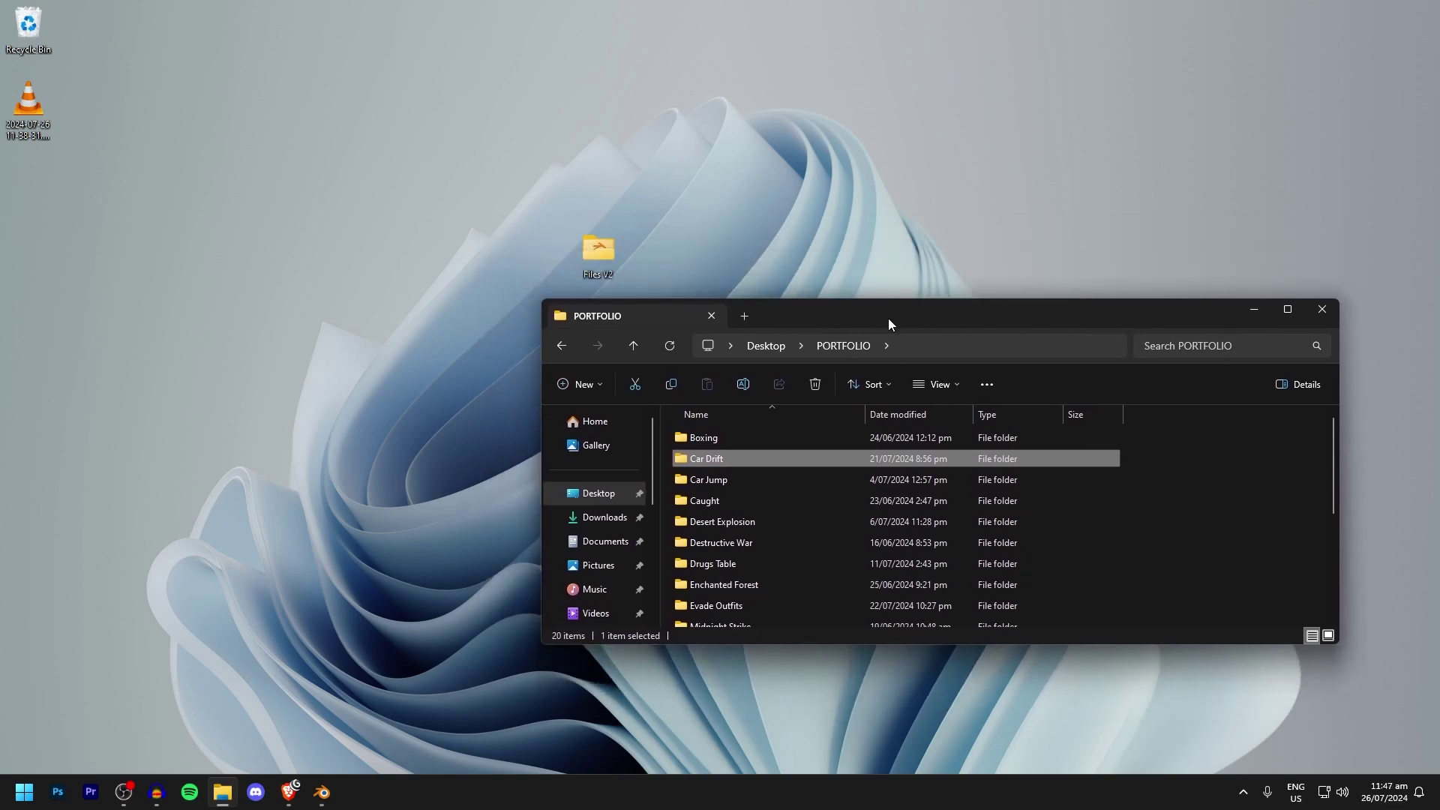
left_click(323, 791)
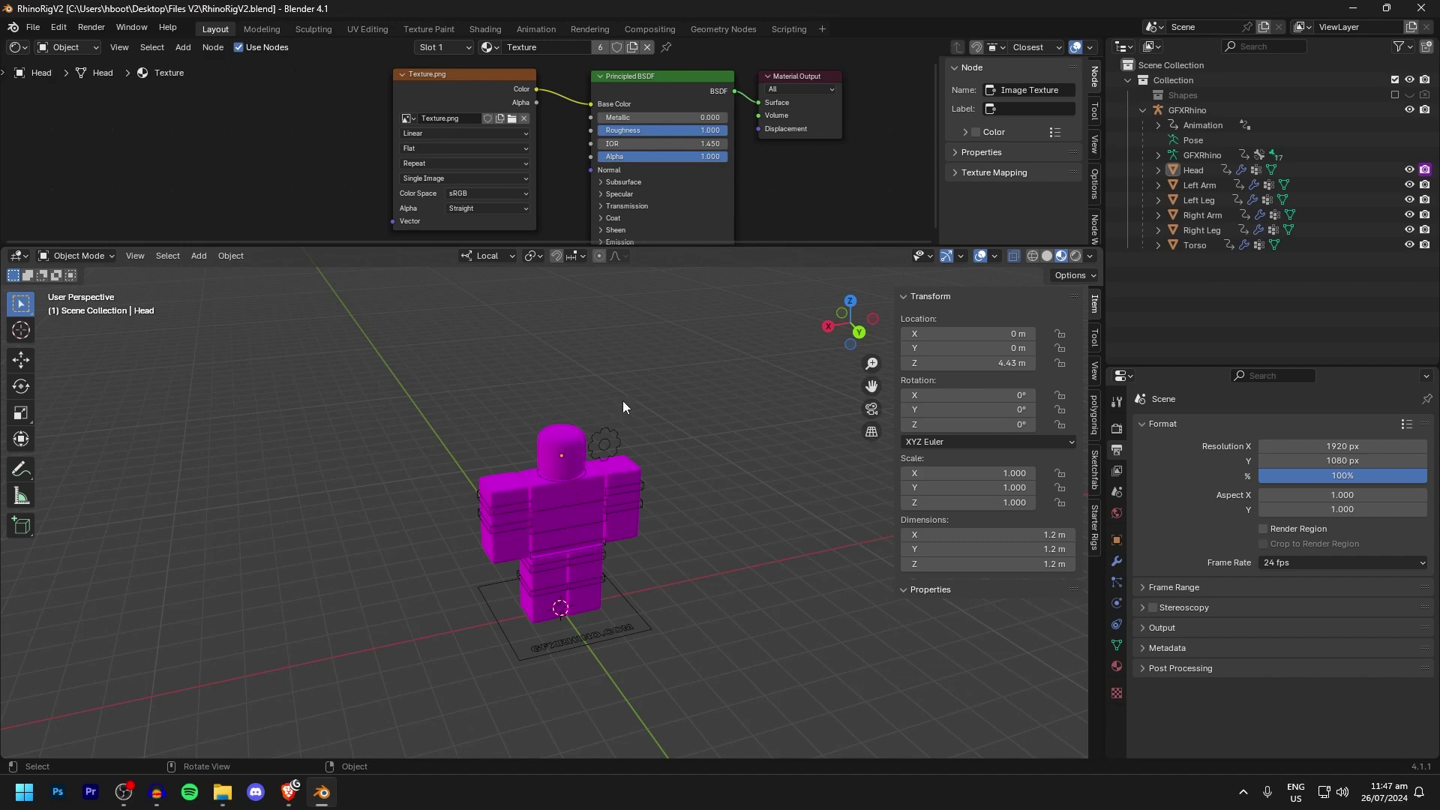
- Orbit the viewport slightly so the rig's yellow, blue and face textures refresh
middle_click_drag(700, 411, 586, 347)
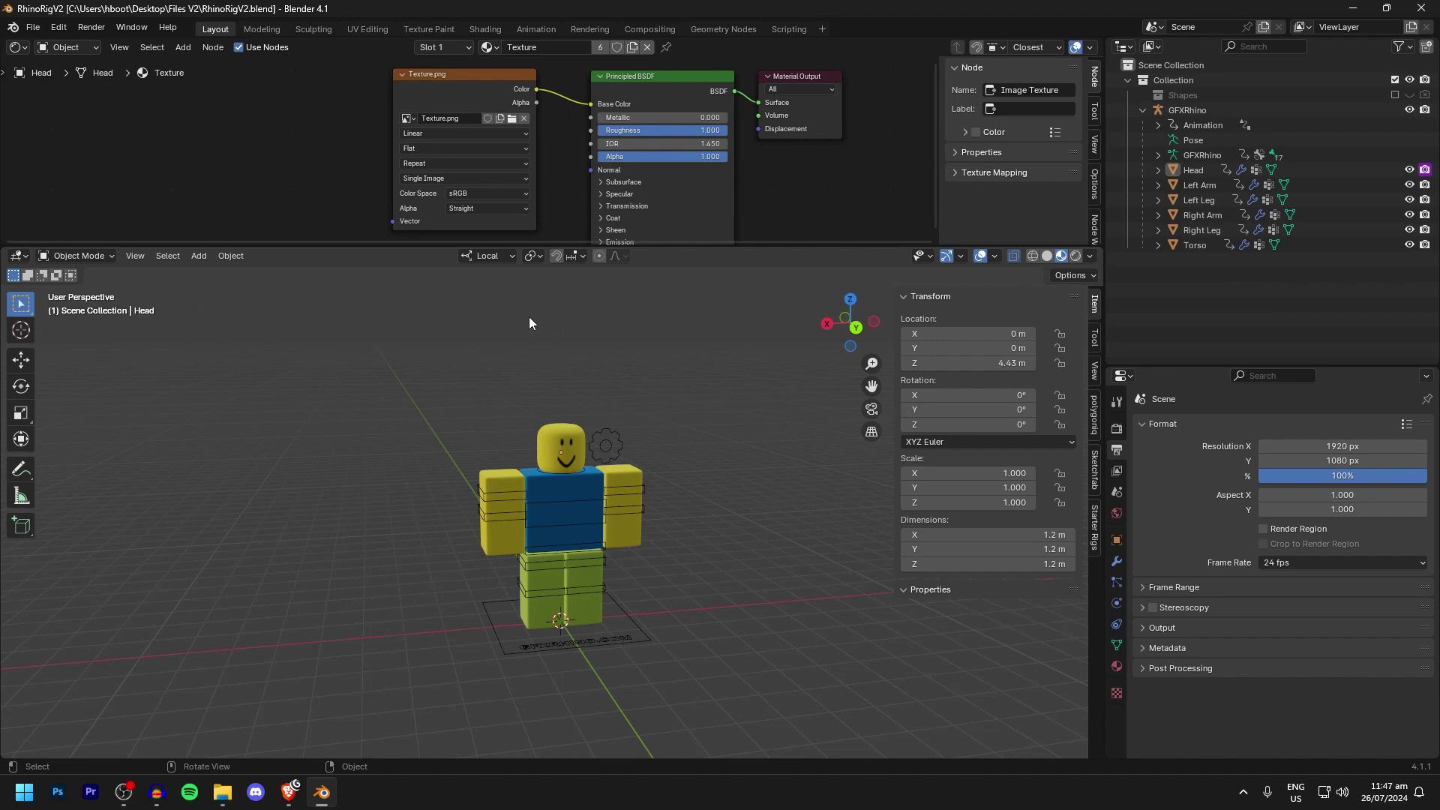
- Look through the File menu, check the Files V2 folder window, and return to Blender
left_click(33, 27)
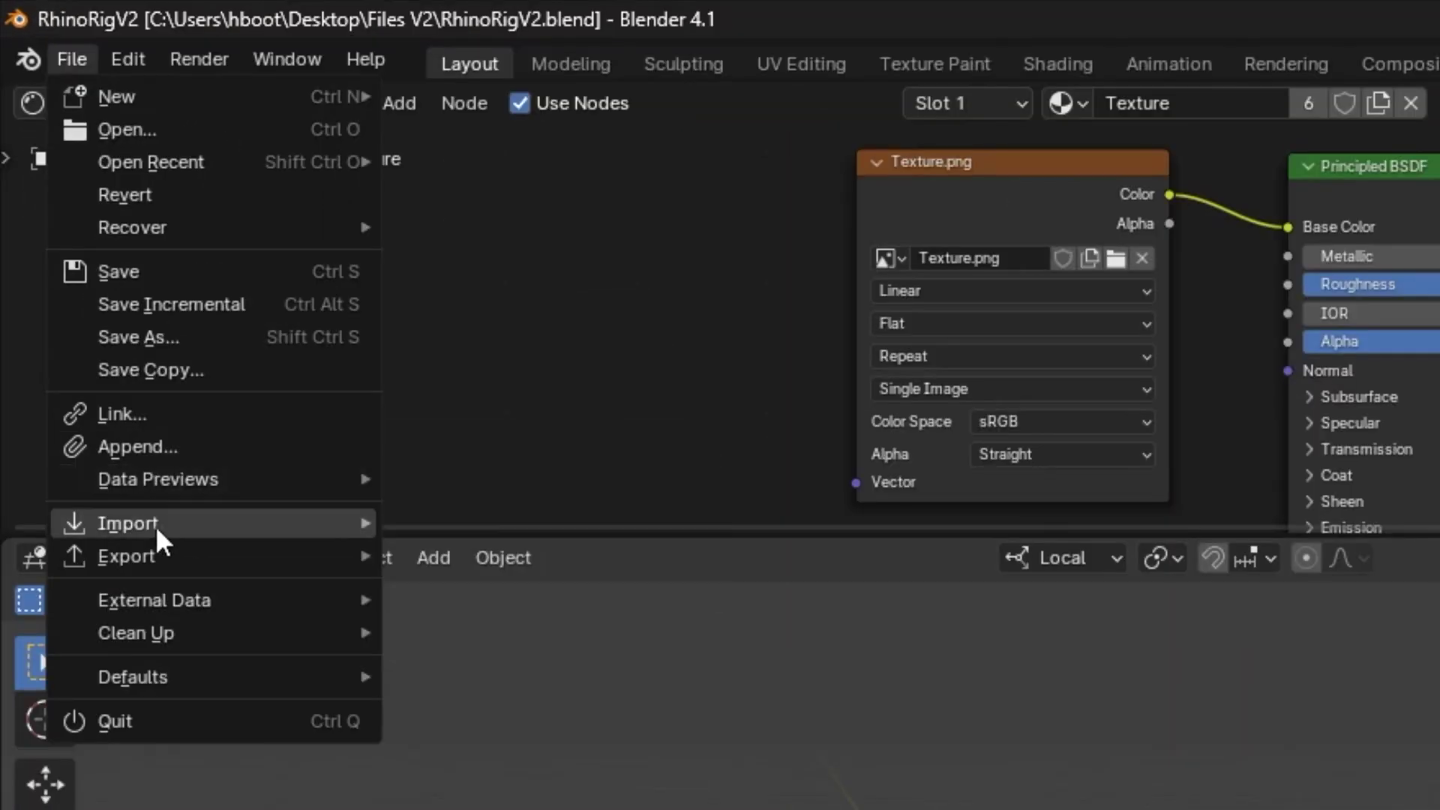
mouse_move(199, 601)
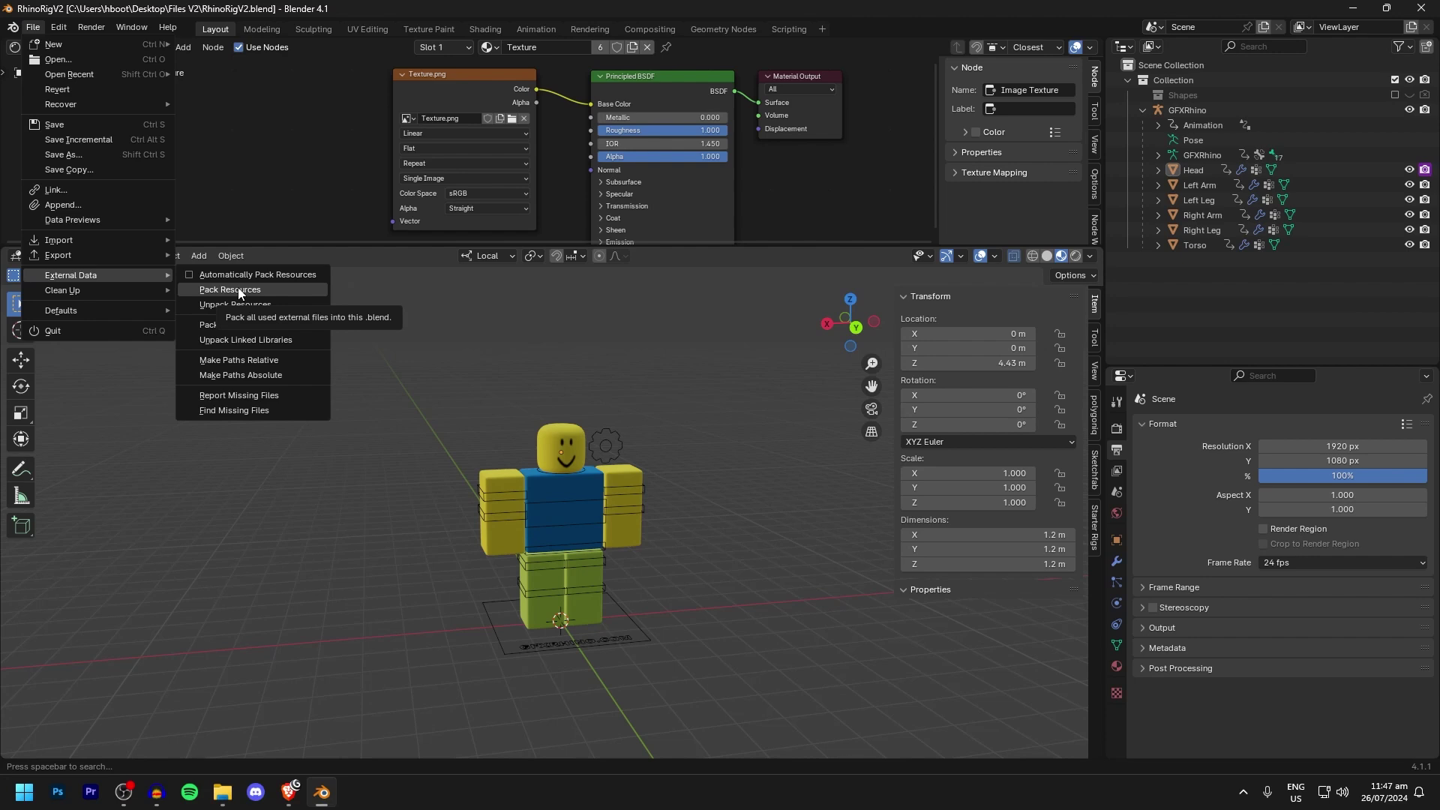
left_click(240, 293)
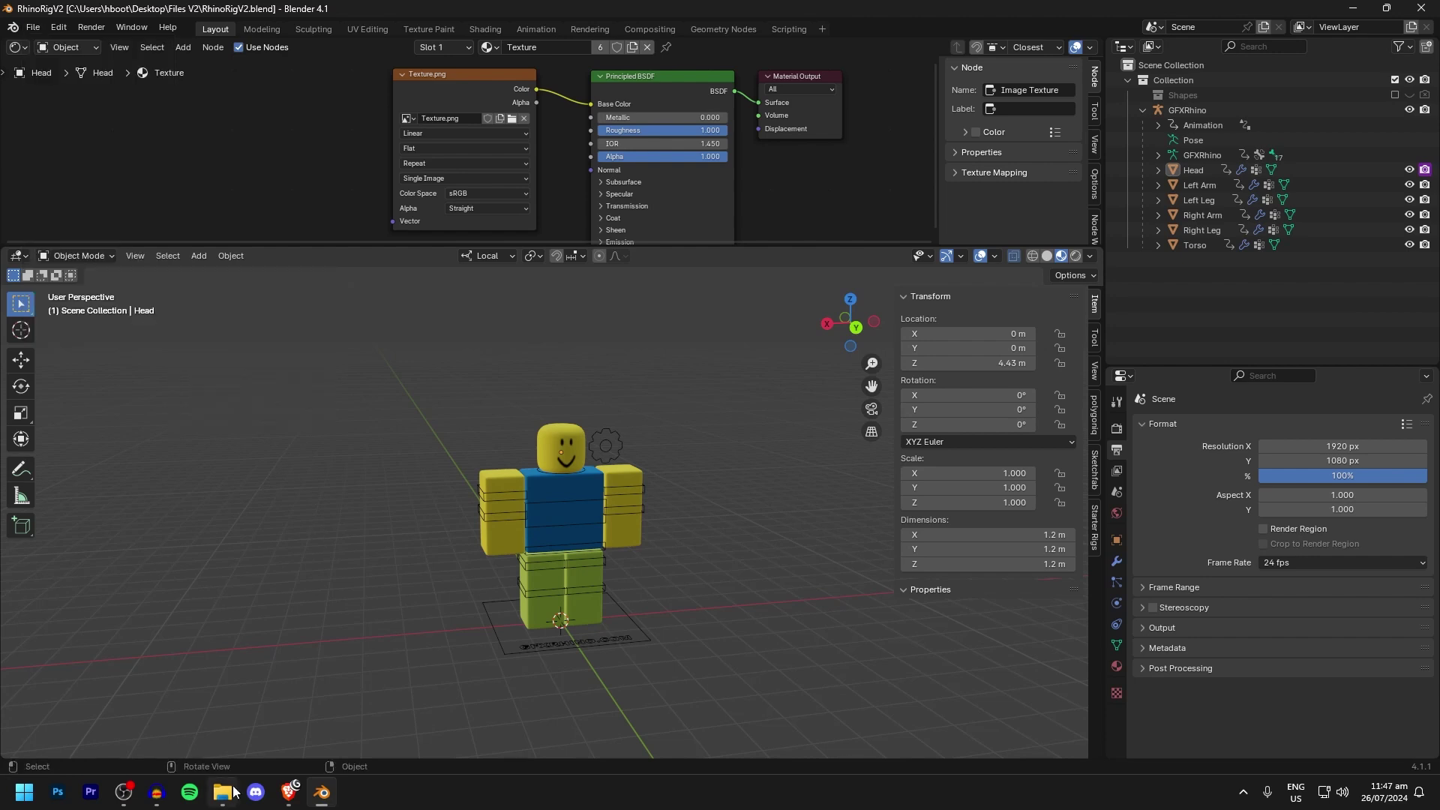
left_click(222, 793)
left_click_drag(797, 499, 801, 496)
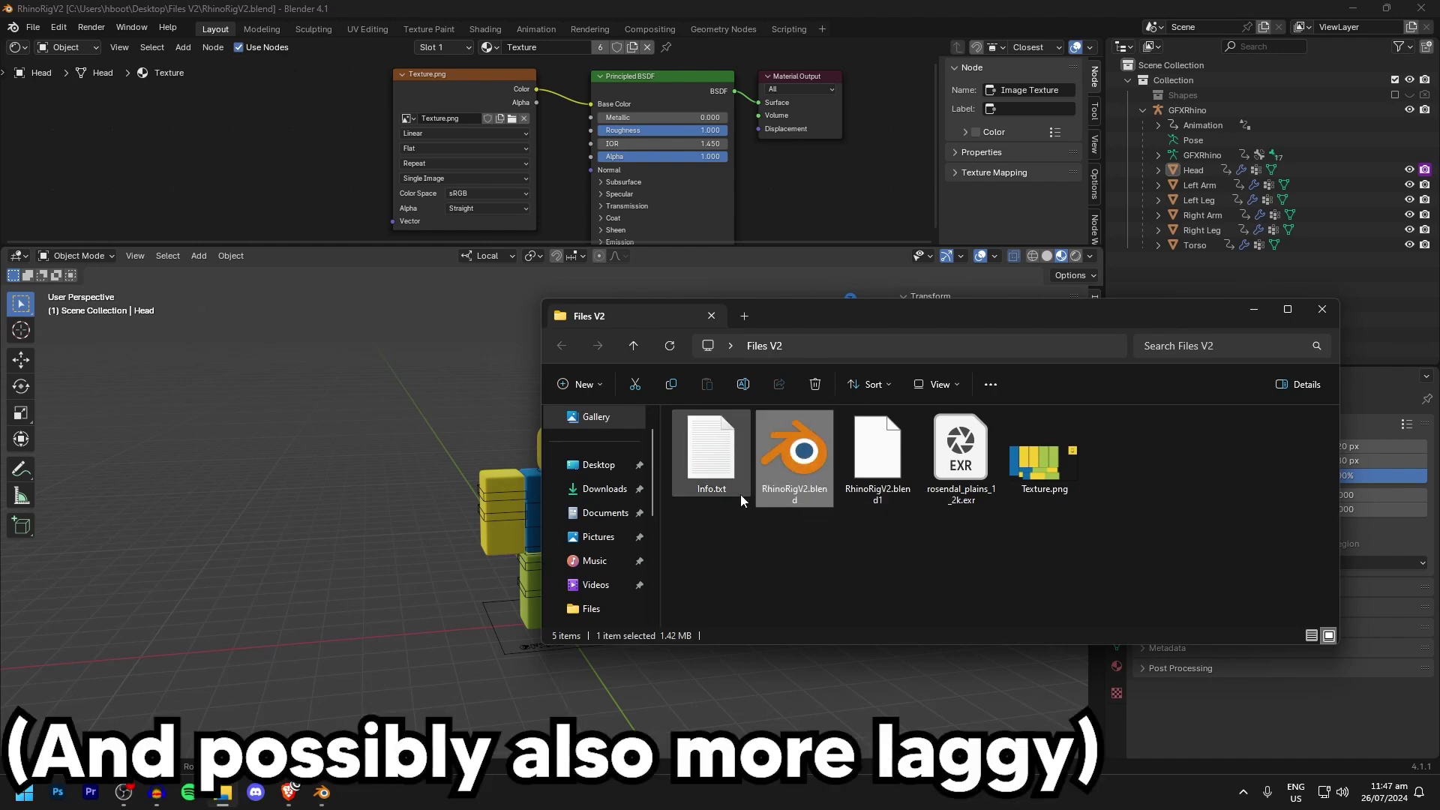
left_click(218, 367)
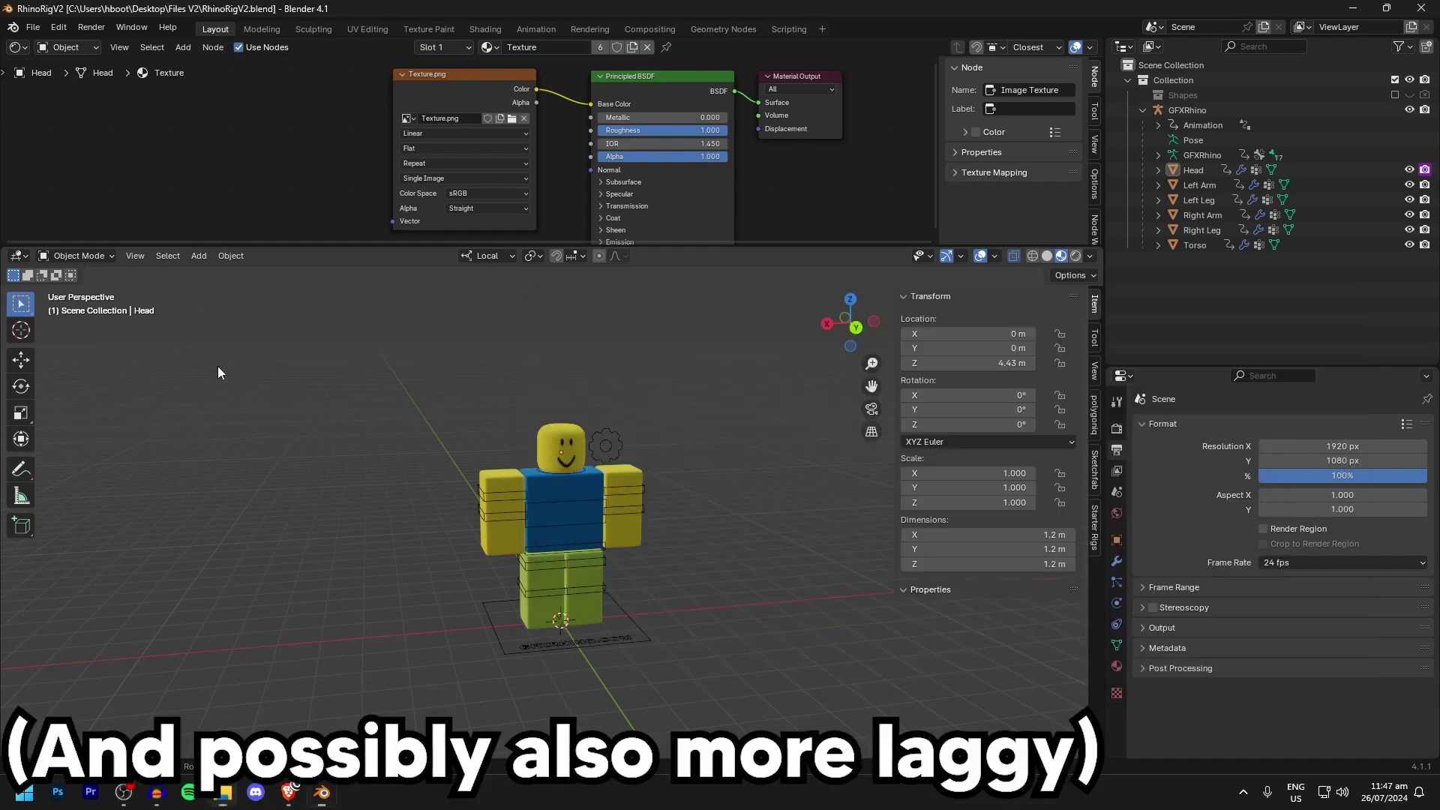
- Pack all external resources into RhinoRigV2.blend and save it with Ctrl+S
left_click(33, 30)
mouse_move(87, 278)
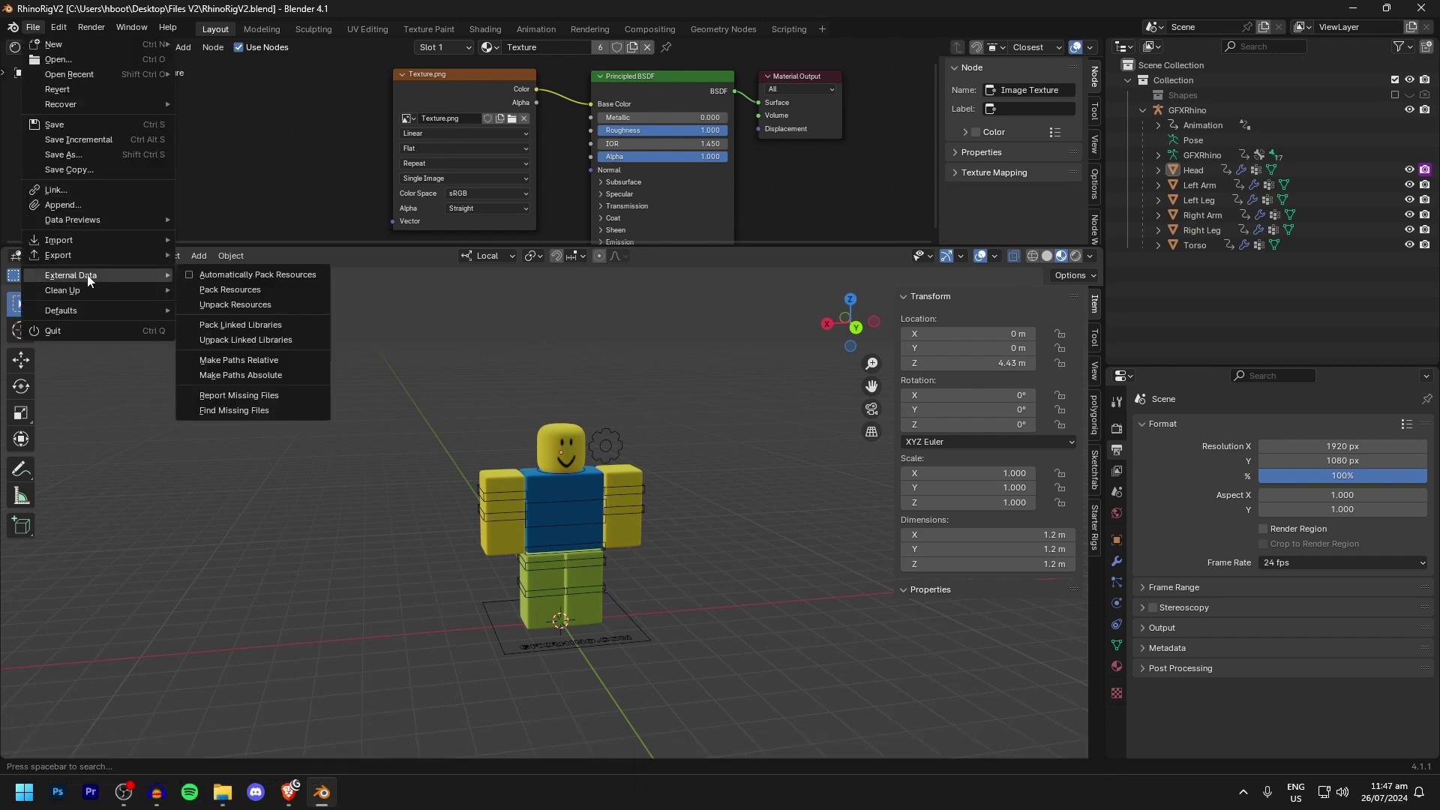
left_click(233, 290)
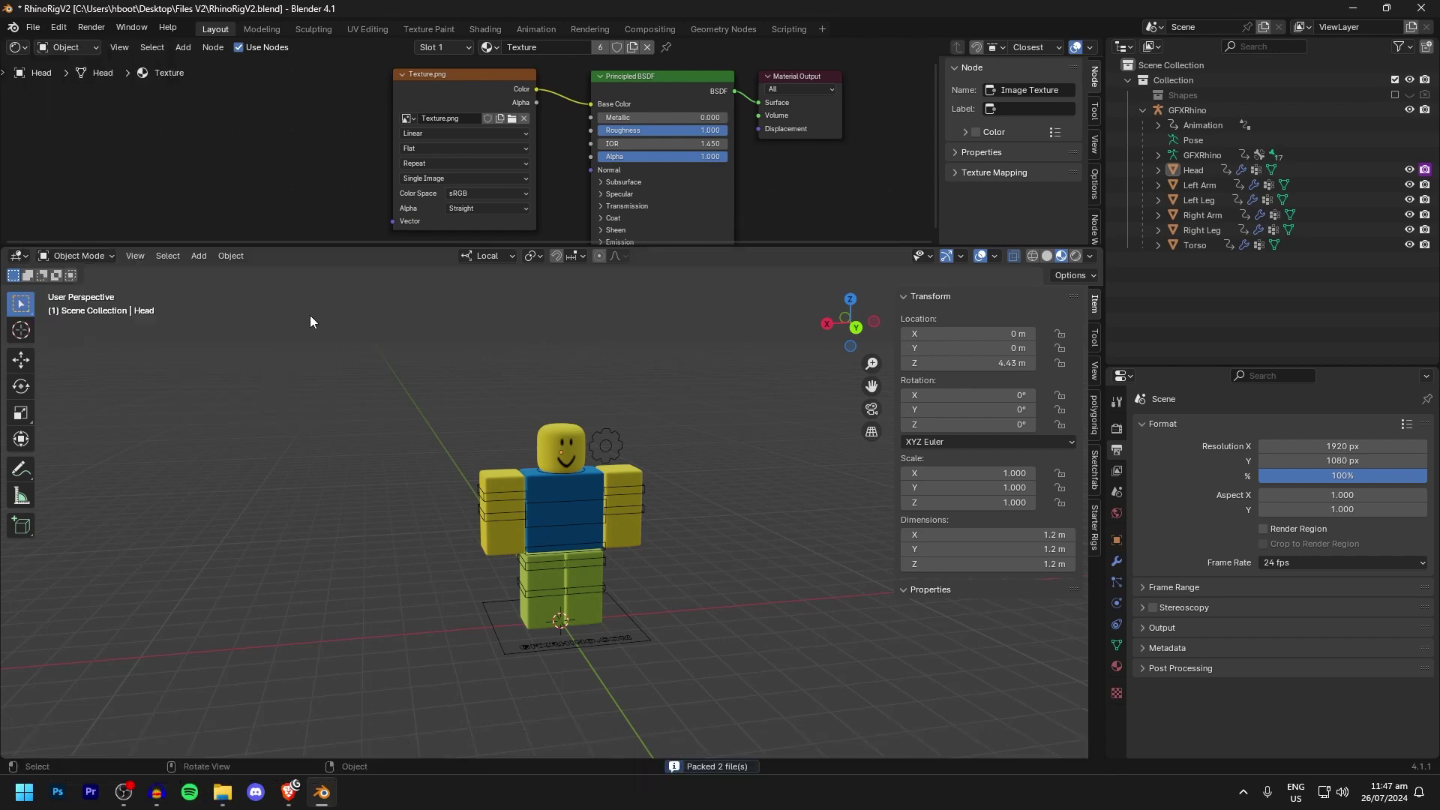
key("ctrl+s")
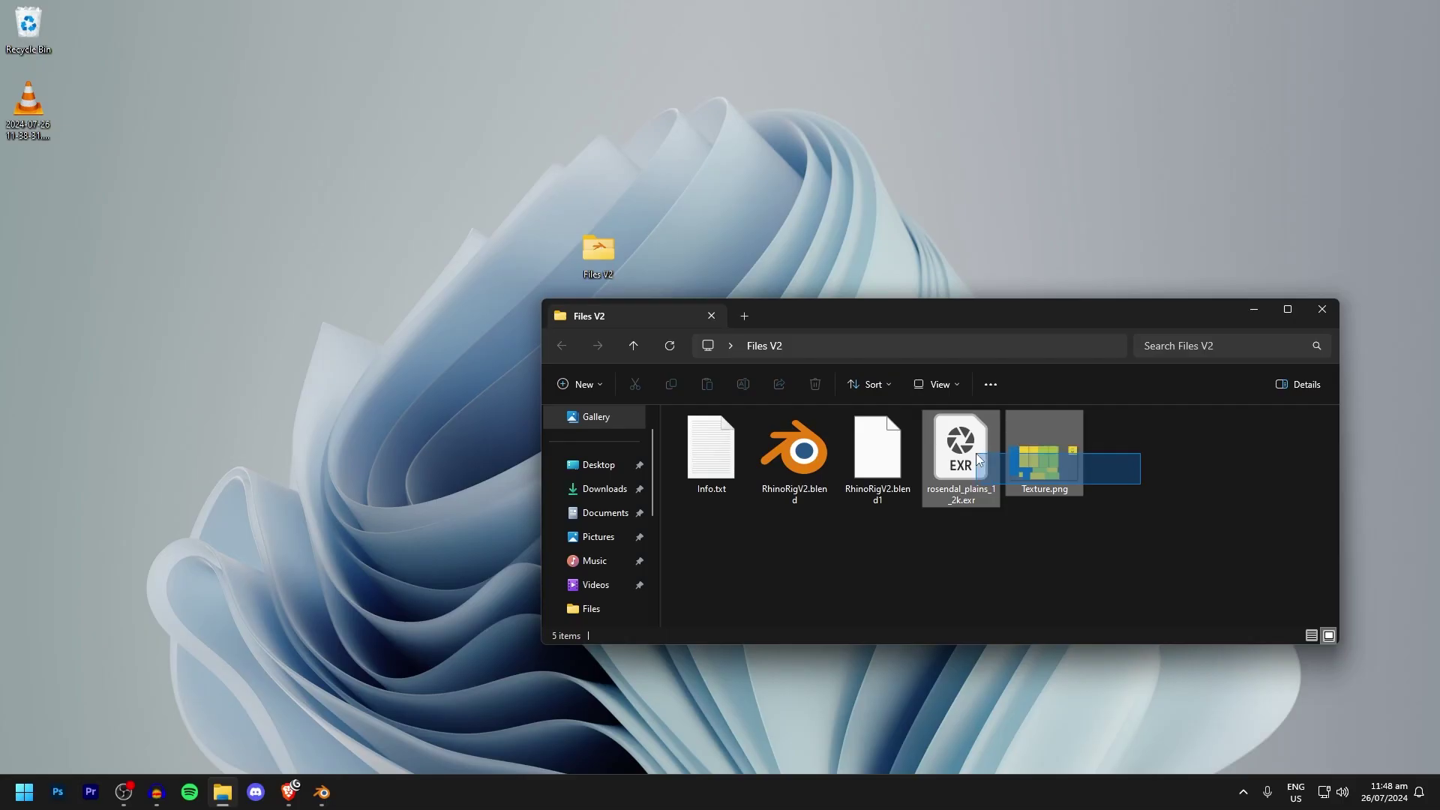
- Delete the two packed texture files from Files V2, then verify the rig renders textured with the HDRI
left_click_drag(975, 453, 947, 447)
left_click(815, 384)
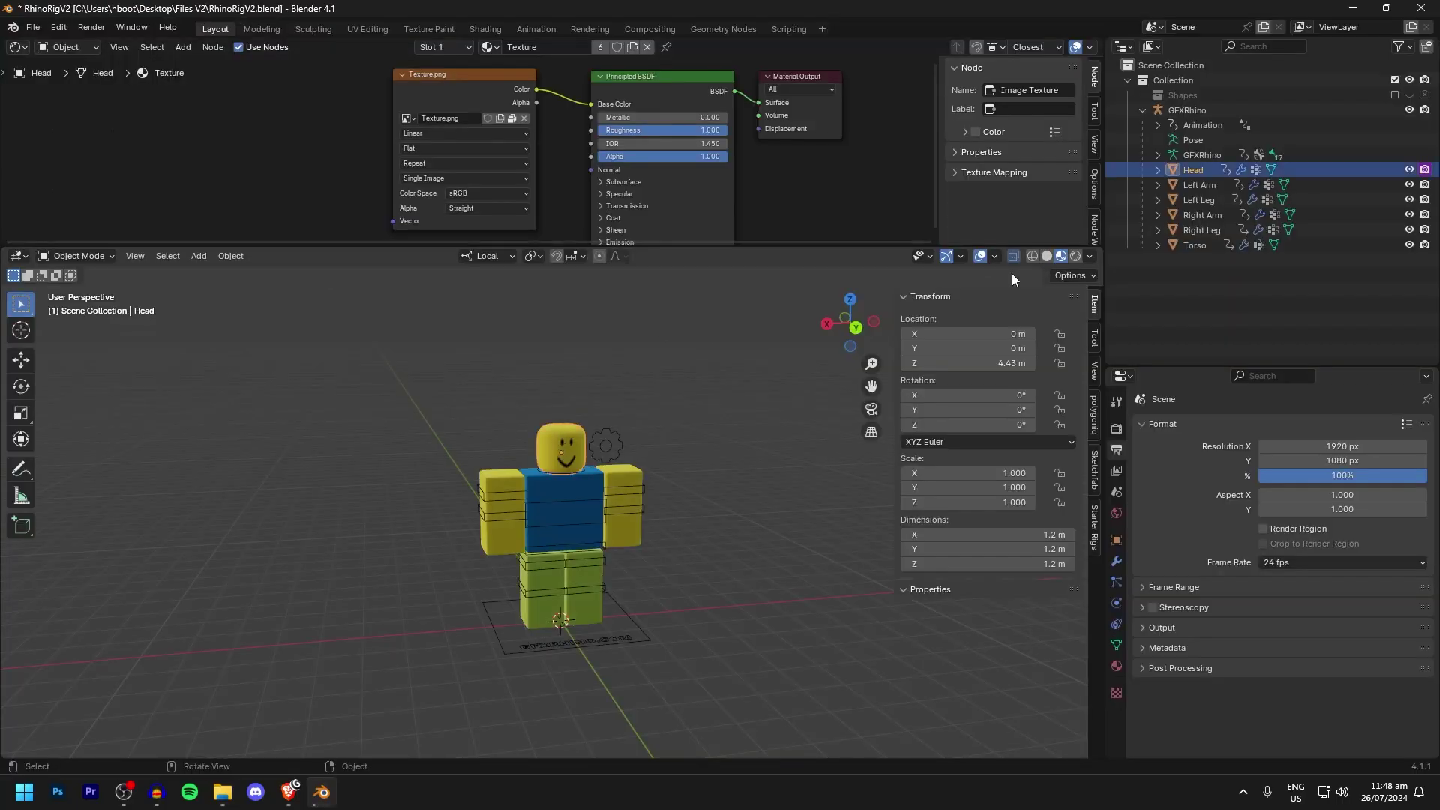
left_click(1076, 256)
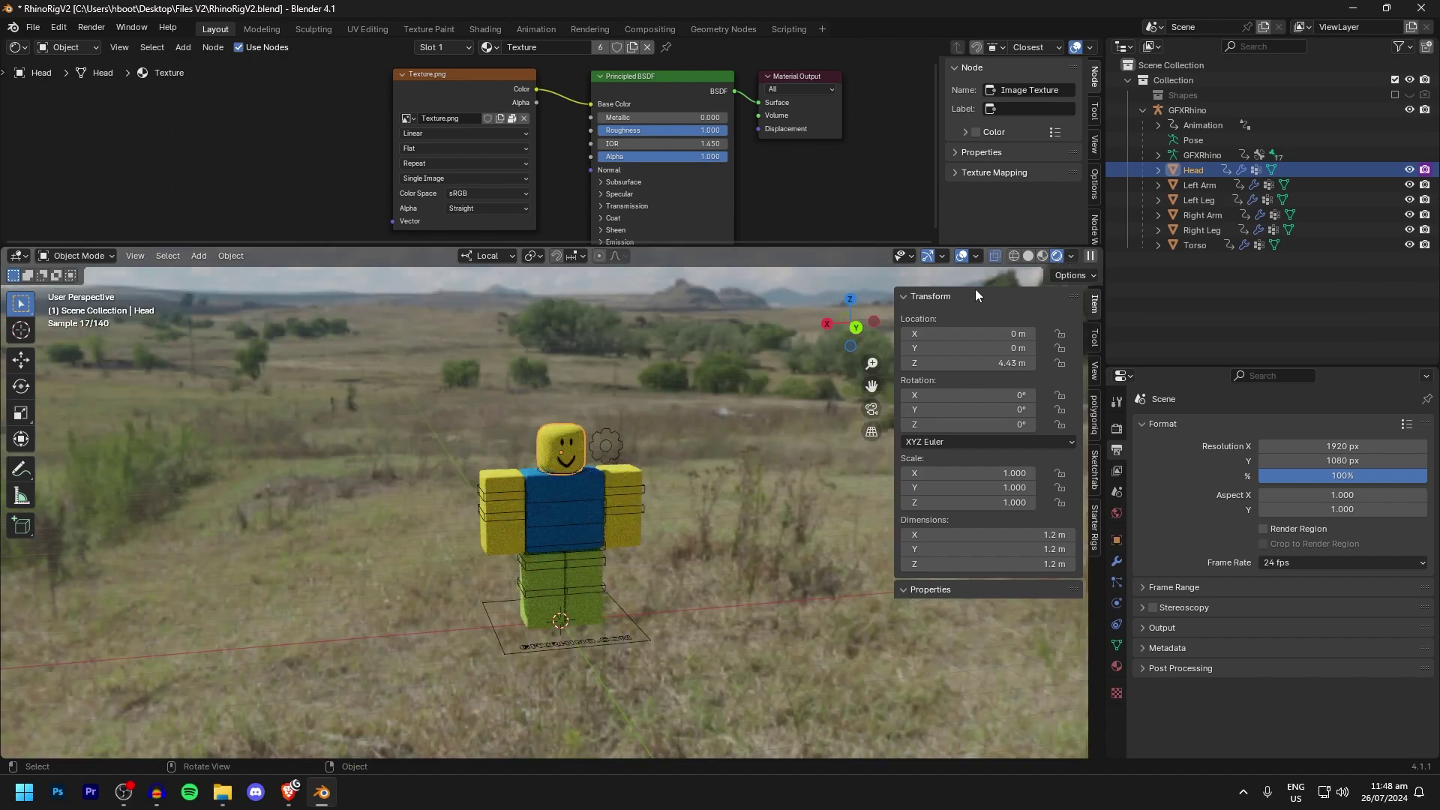
middle_click_drag(615, 450, 700, 370)
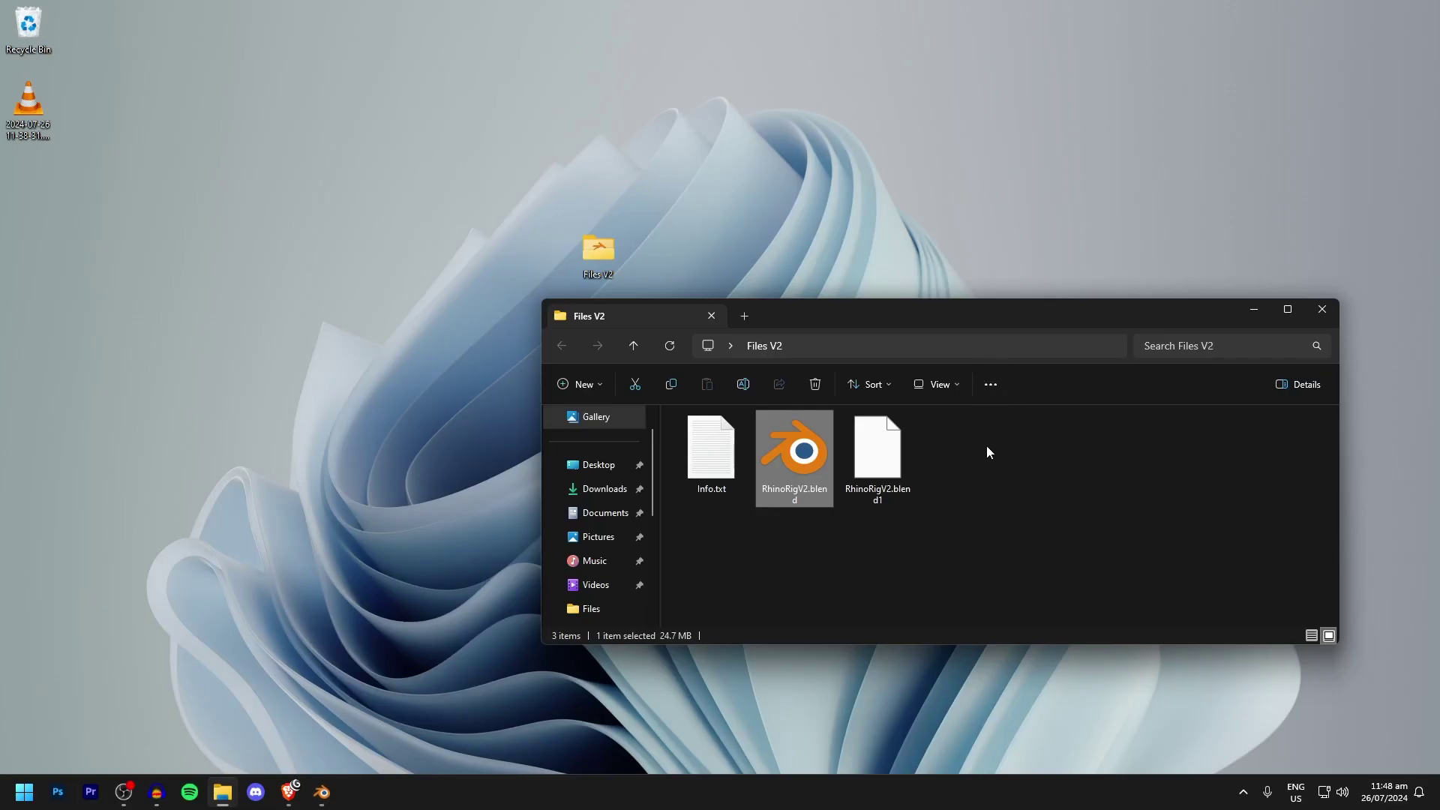
left_click_drag(1066, 466, 1034, 461)
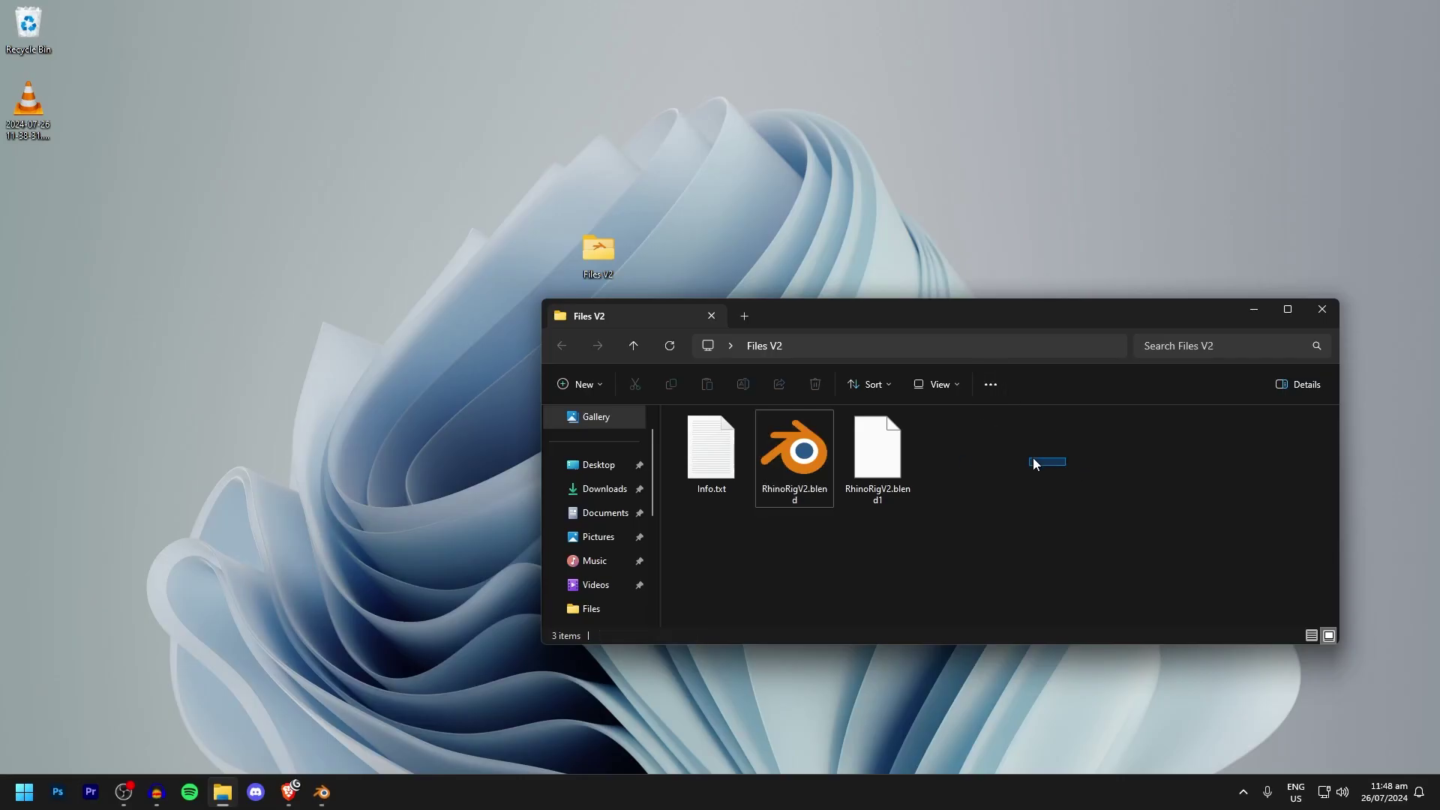
- Move RhinoRigV2.blend from the Files V2 folder onto the desktop and open it in Blender
left_click(786, 470)
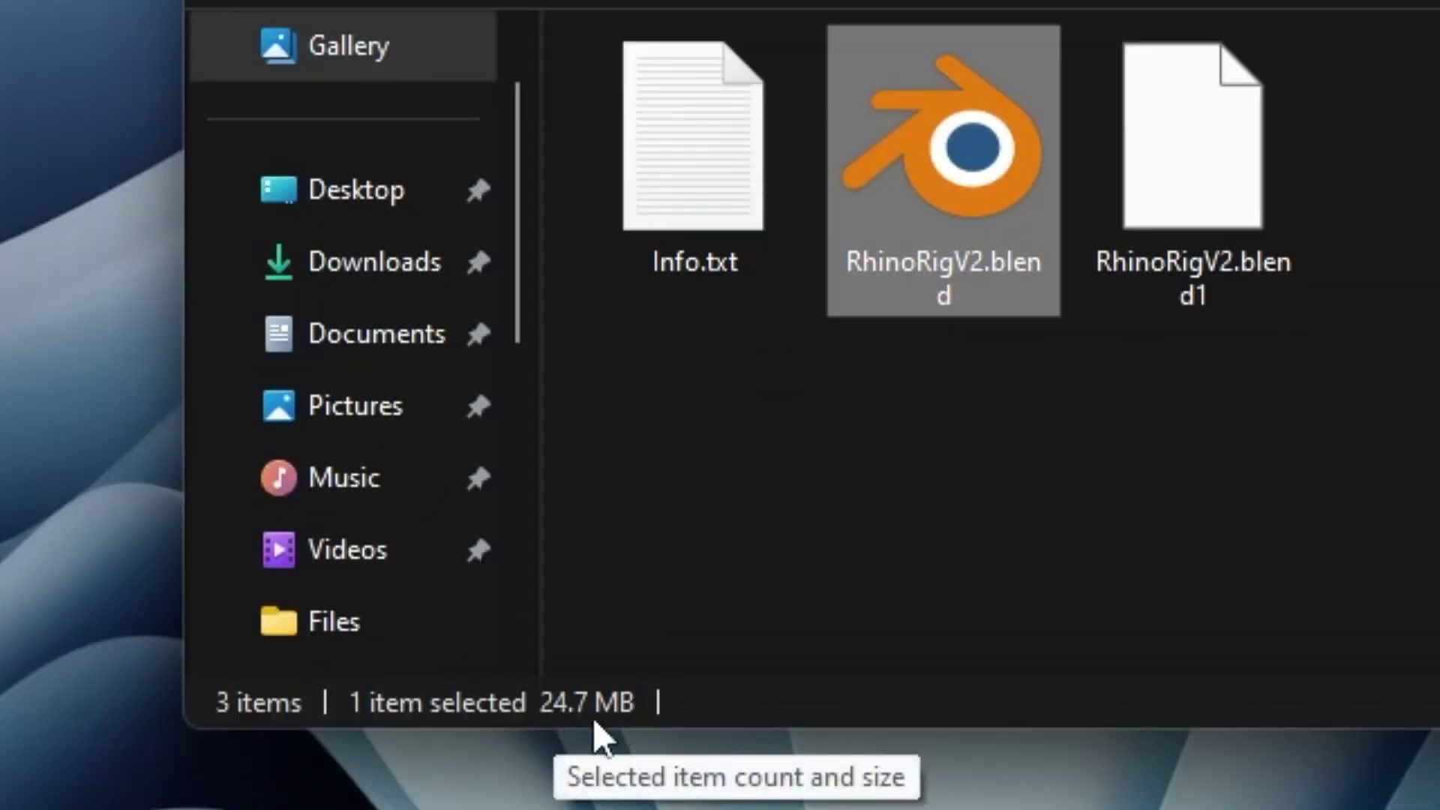
left_click(1095, 546)
left_click(831, 405)
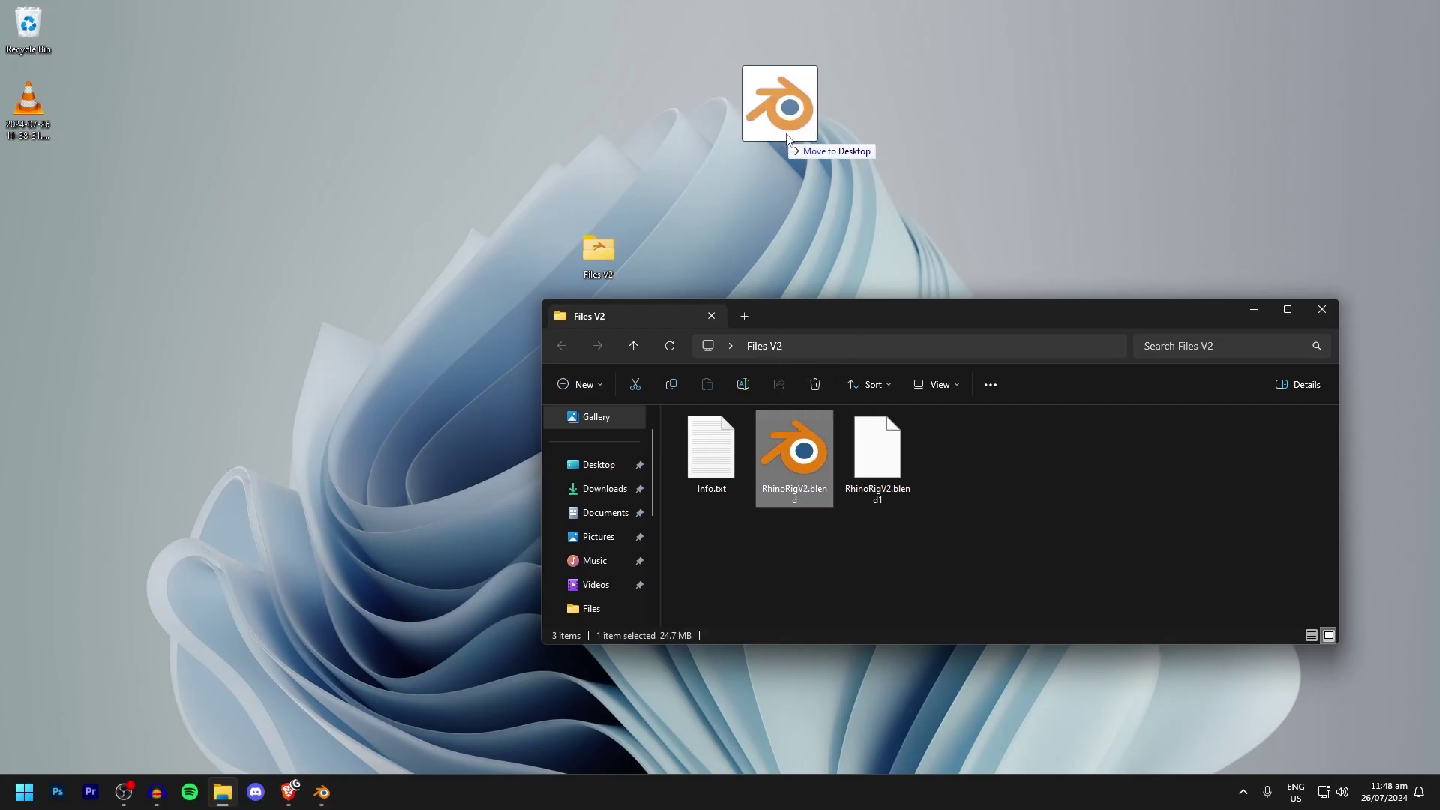
left_click_drag(787, 135, 846, 144)
double_click(826, 105)
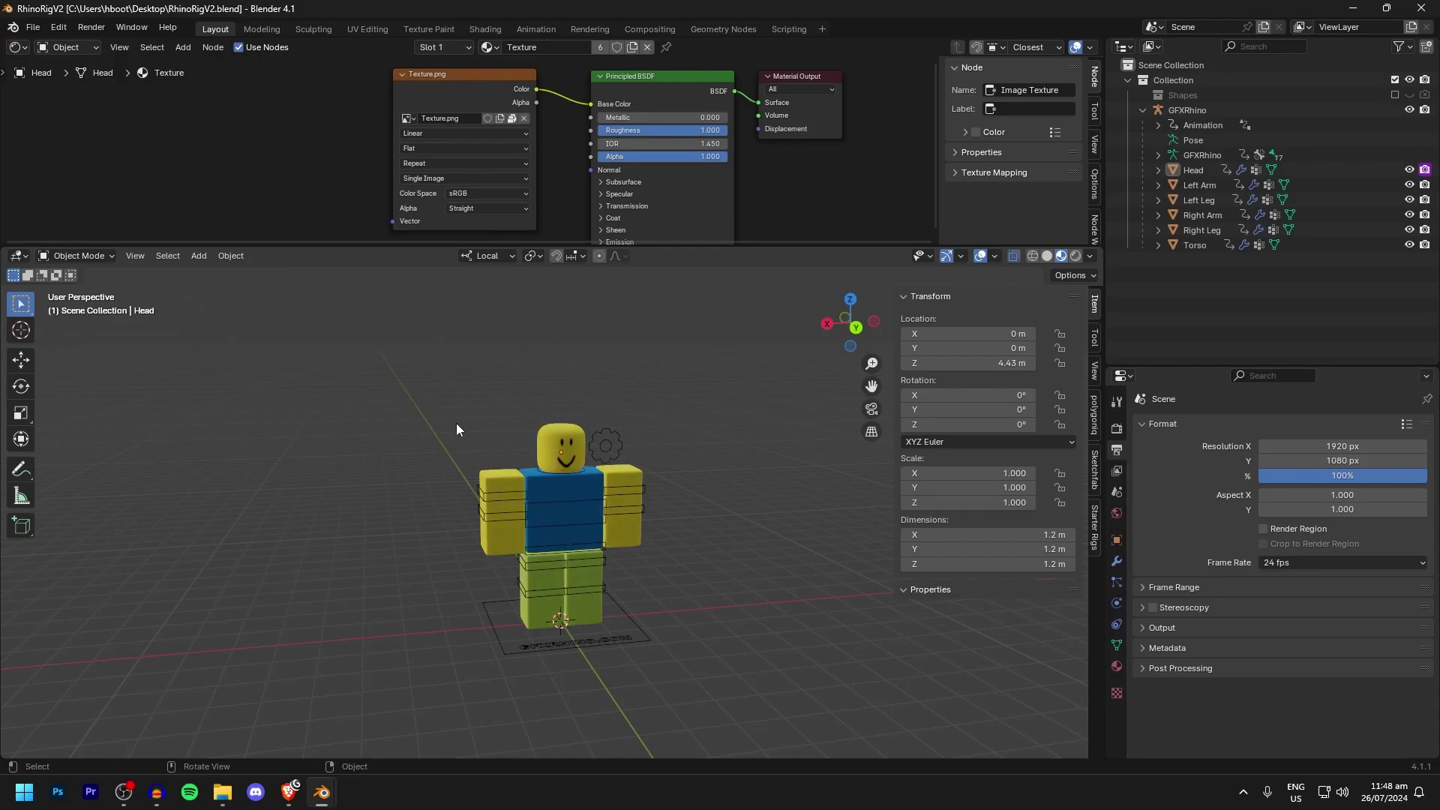
- Switch to Rendered shading, unpack resources to the current directory, and place the textures folder beside RhinoRigV2
left_click(1076, 257)
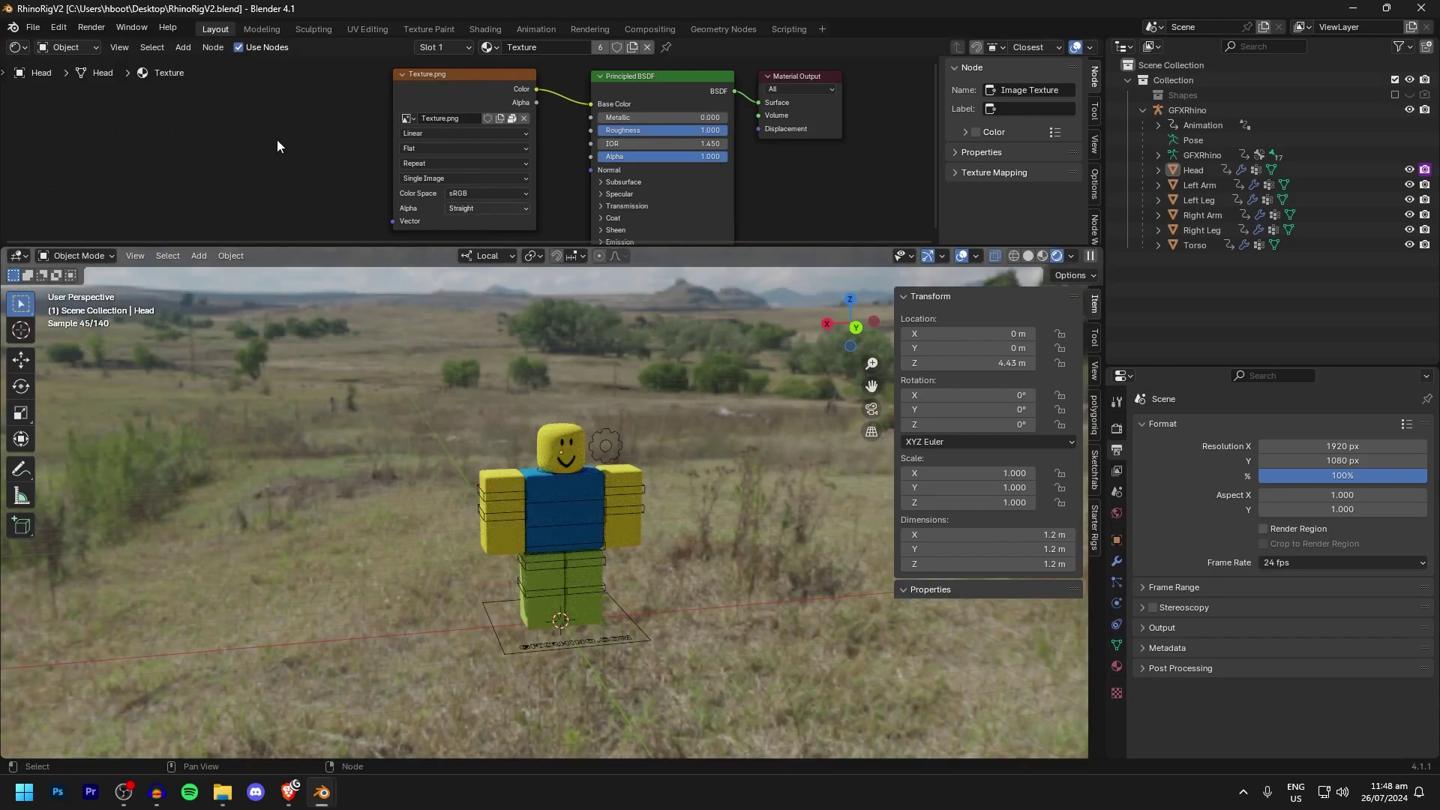
left_click(33, 27)
mouse_move(89, 277)
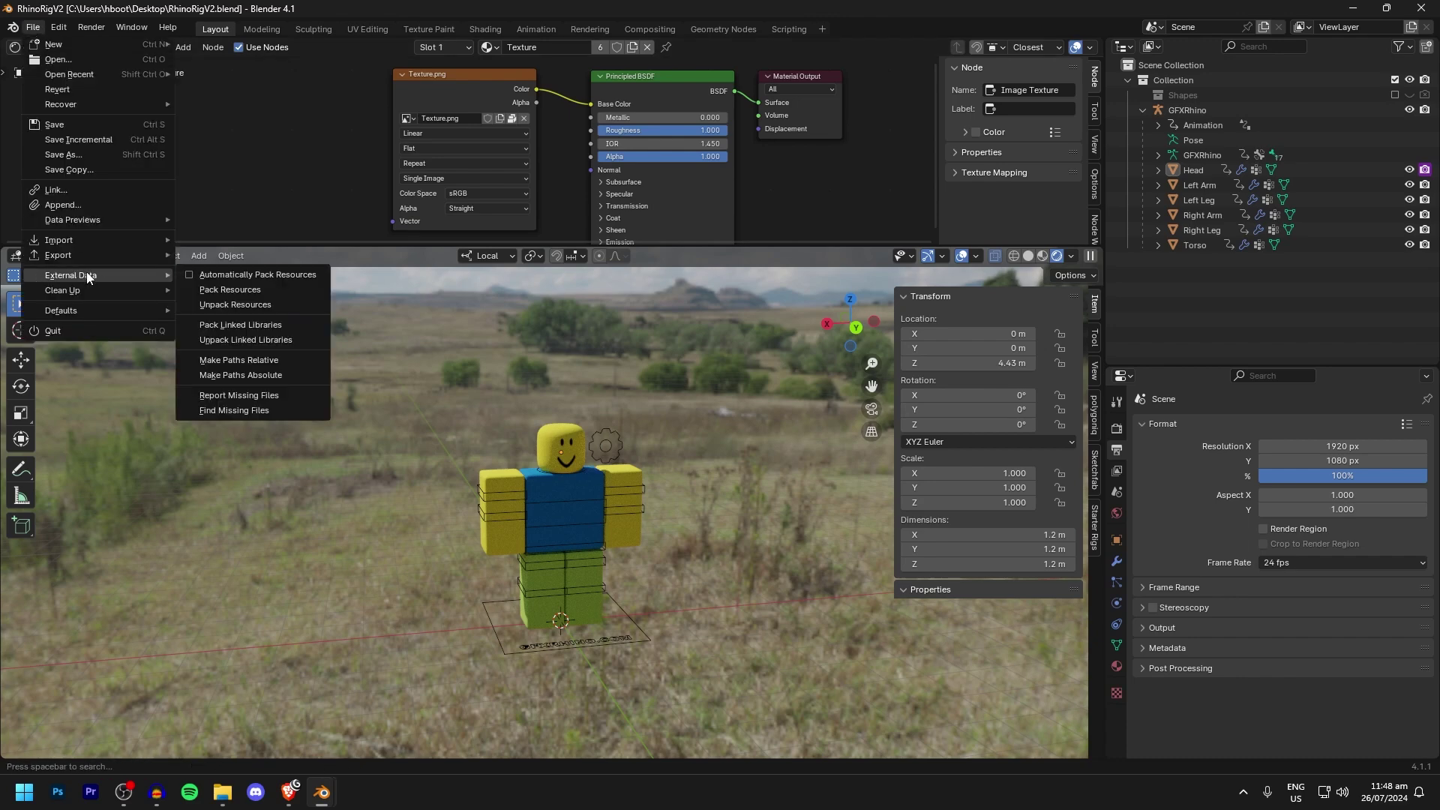
left_click(241, 306)
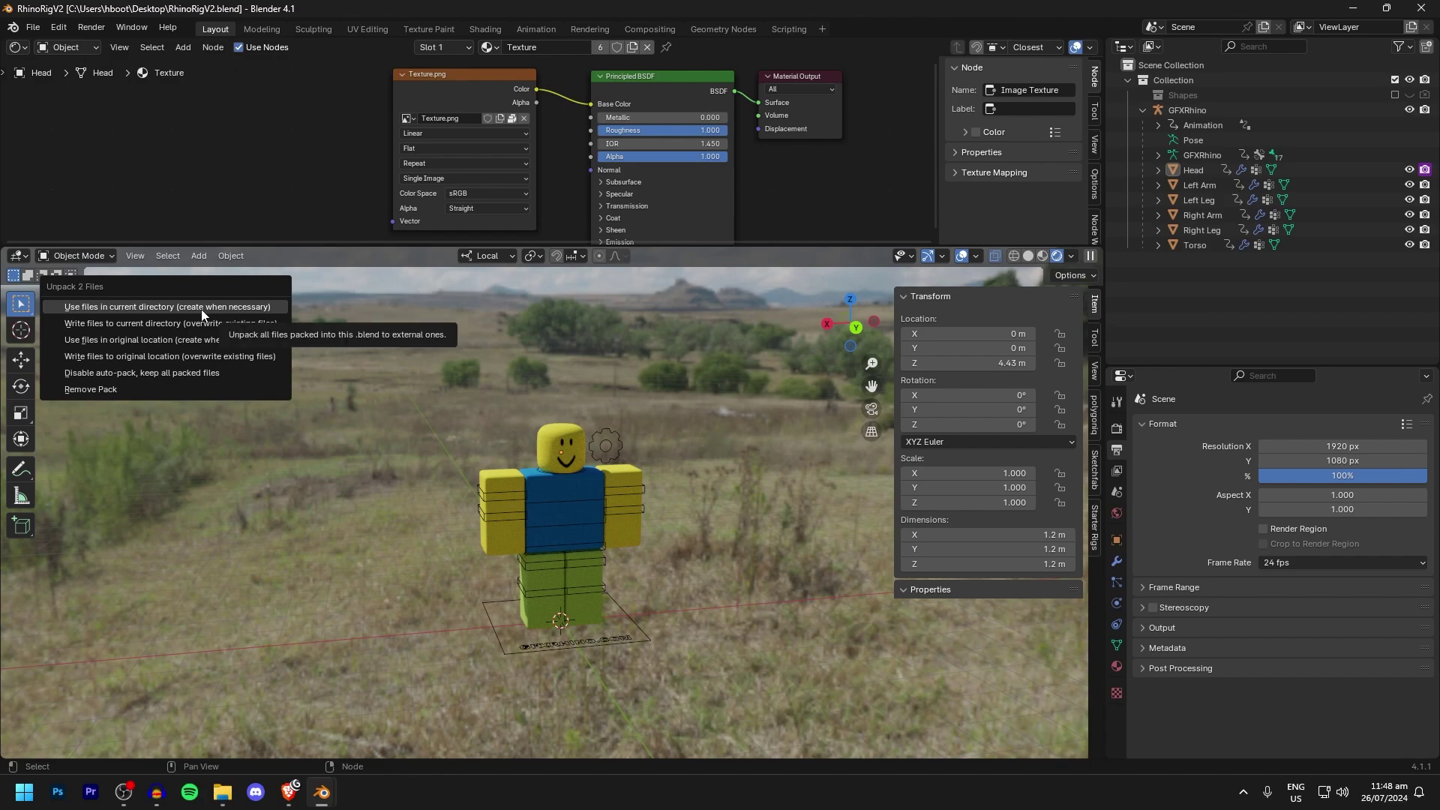
left_click(130, 307)
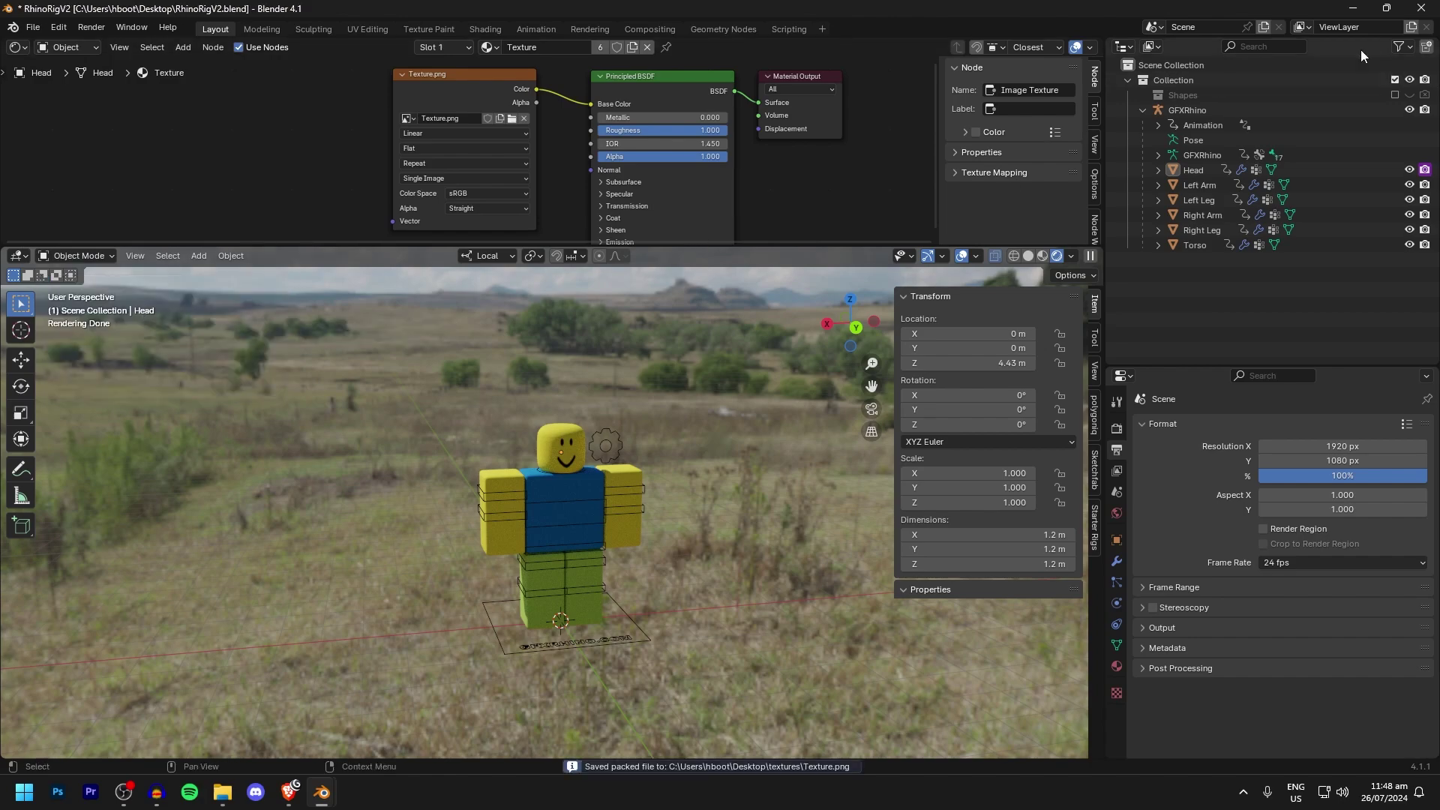
left_click(1352, 9)
left_click_drag(648, 171, 759, 109)
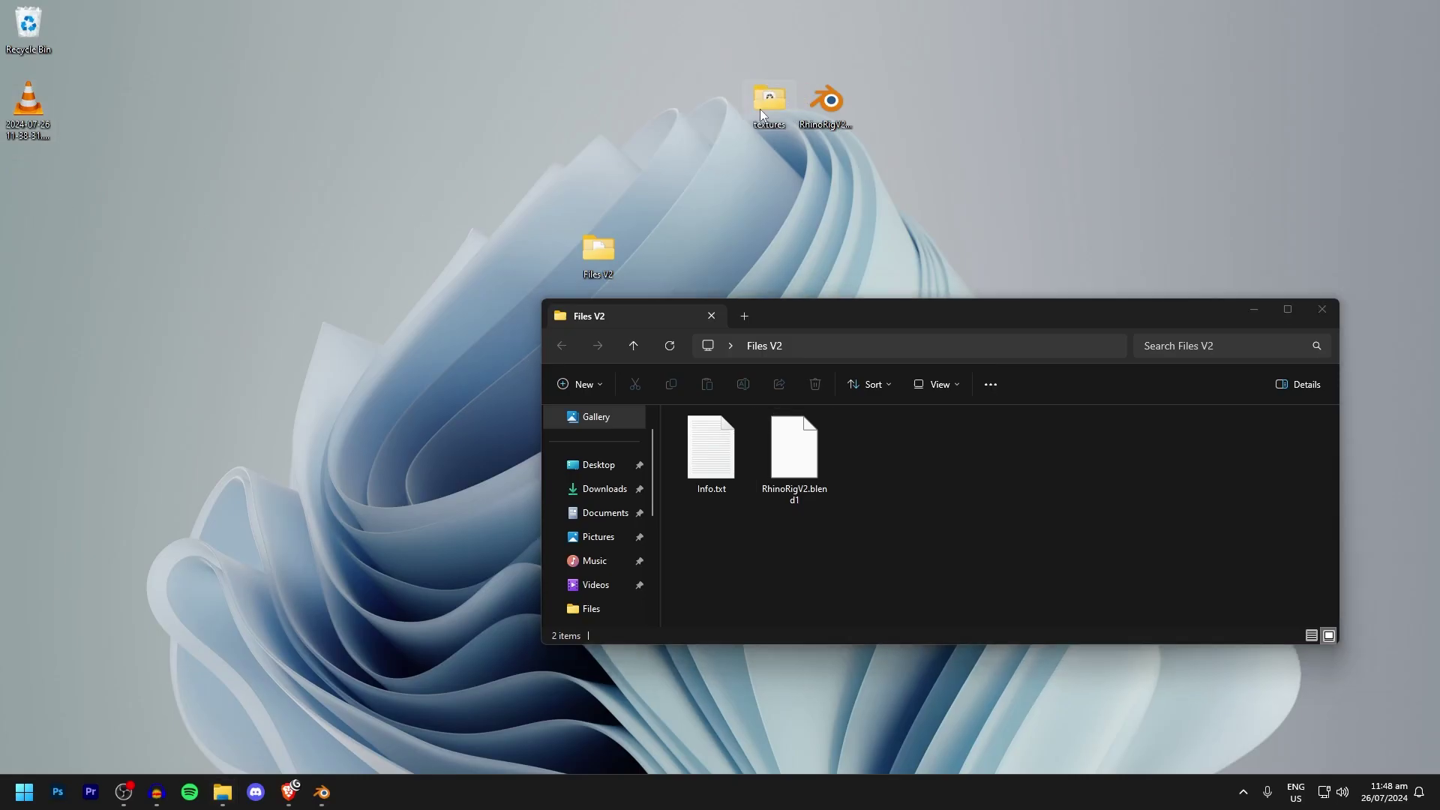
- Move the HDRI .exr and Texture.png out of the textures folder to the desktop's top-left
double_click(759, 110)
left_click_drag(795, 493, 960, 150)
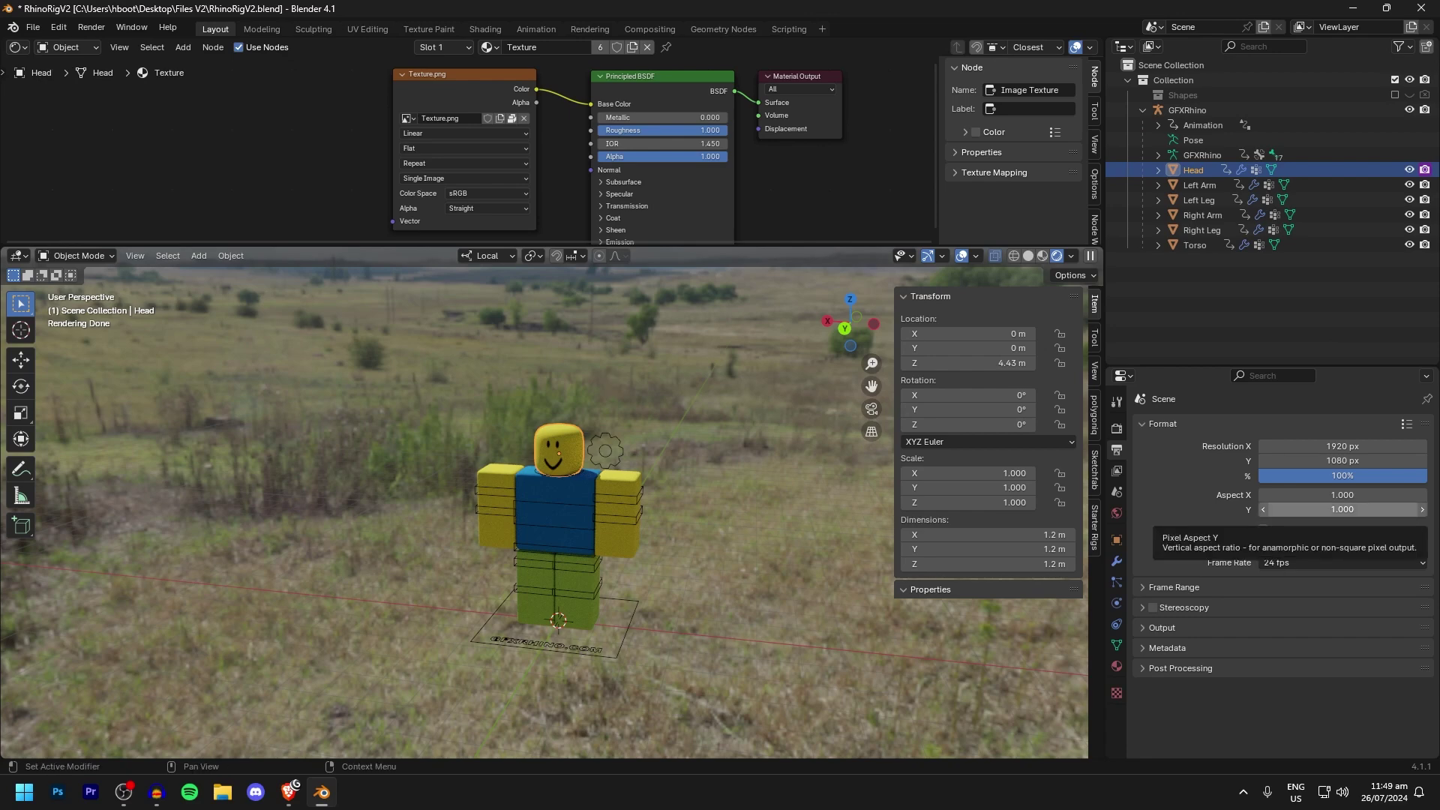
left_click(1362, 9)
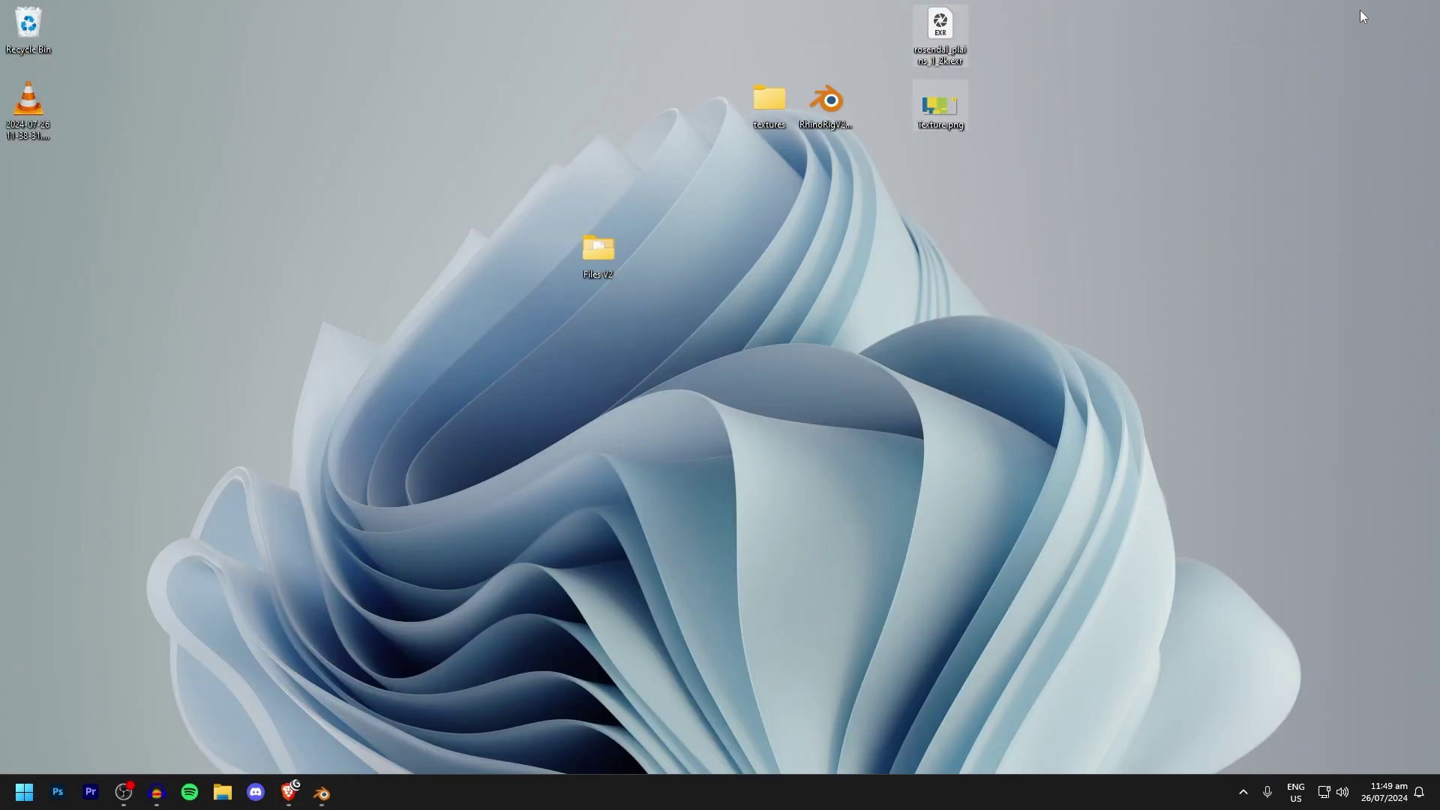
left_click_drag(938, 32, 159, 54)
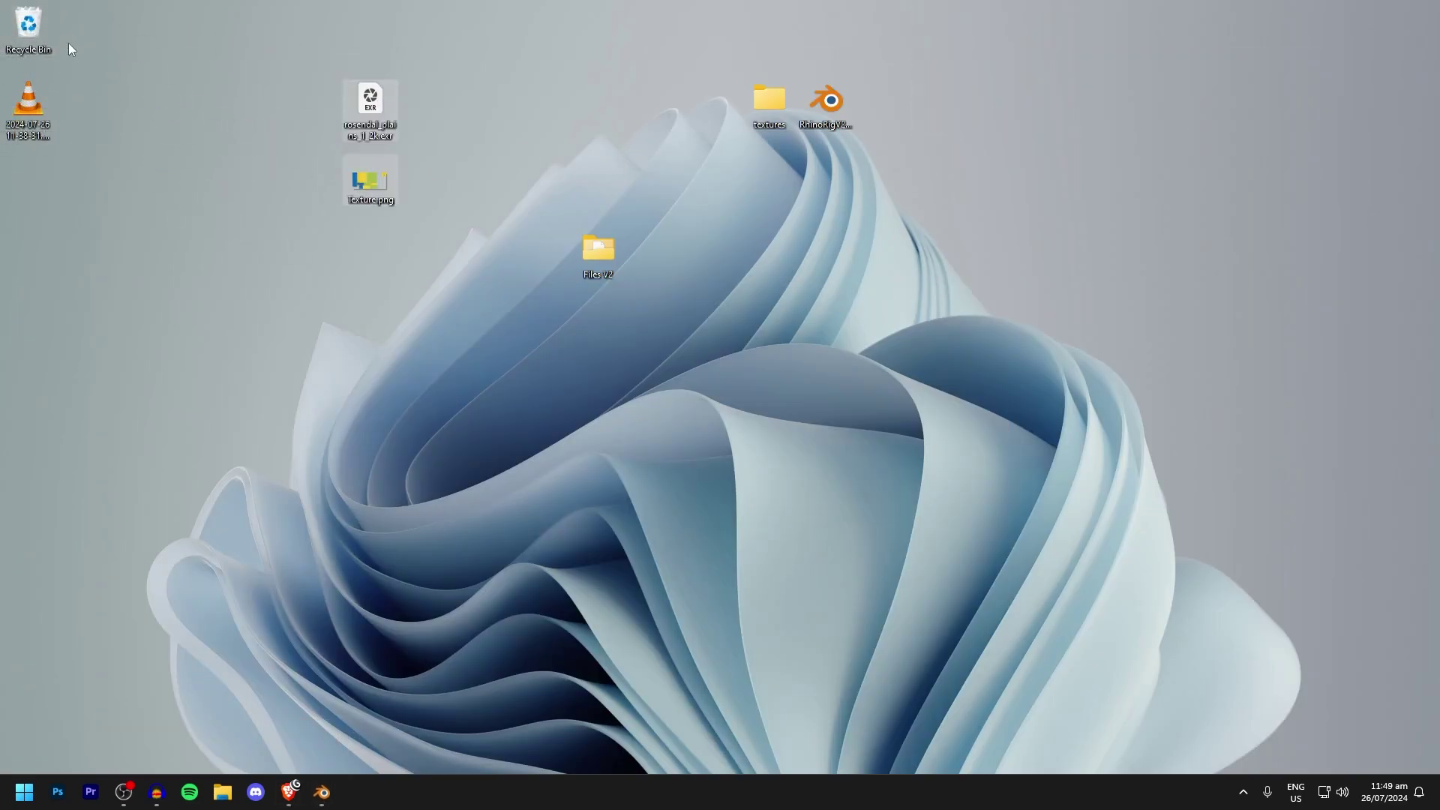
- Open Texture.png in Photos to view its 1024 x 512 colour blocks and smiley face
left_click(363, 114)
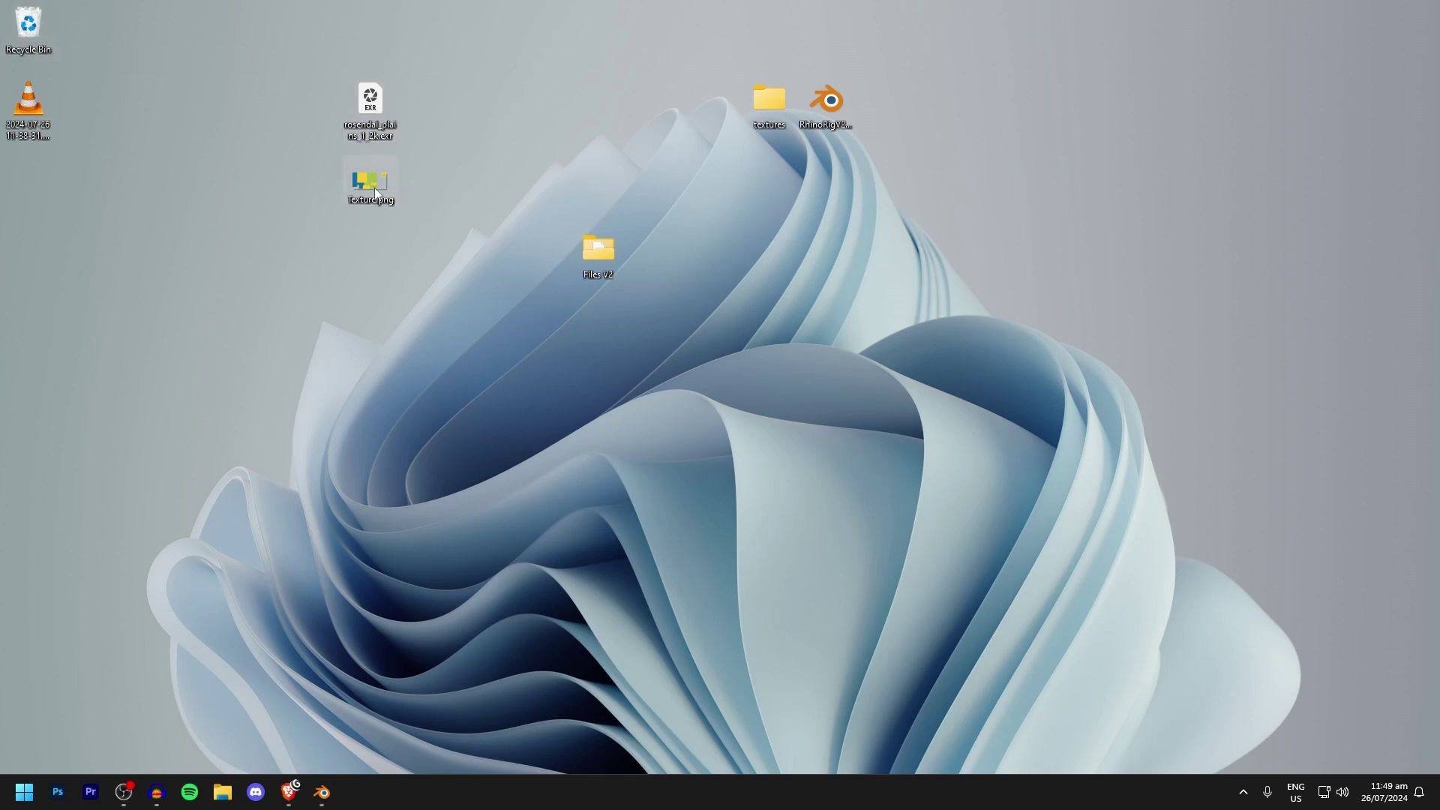
left_click(370, 107)
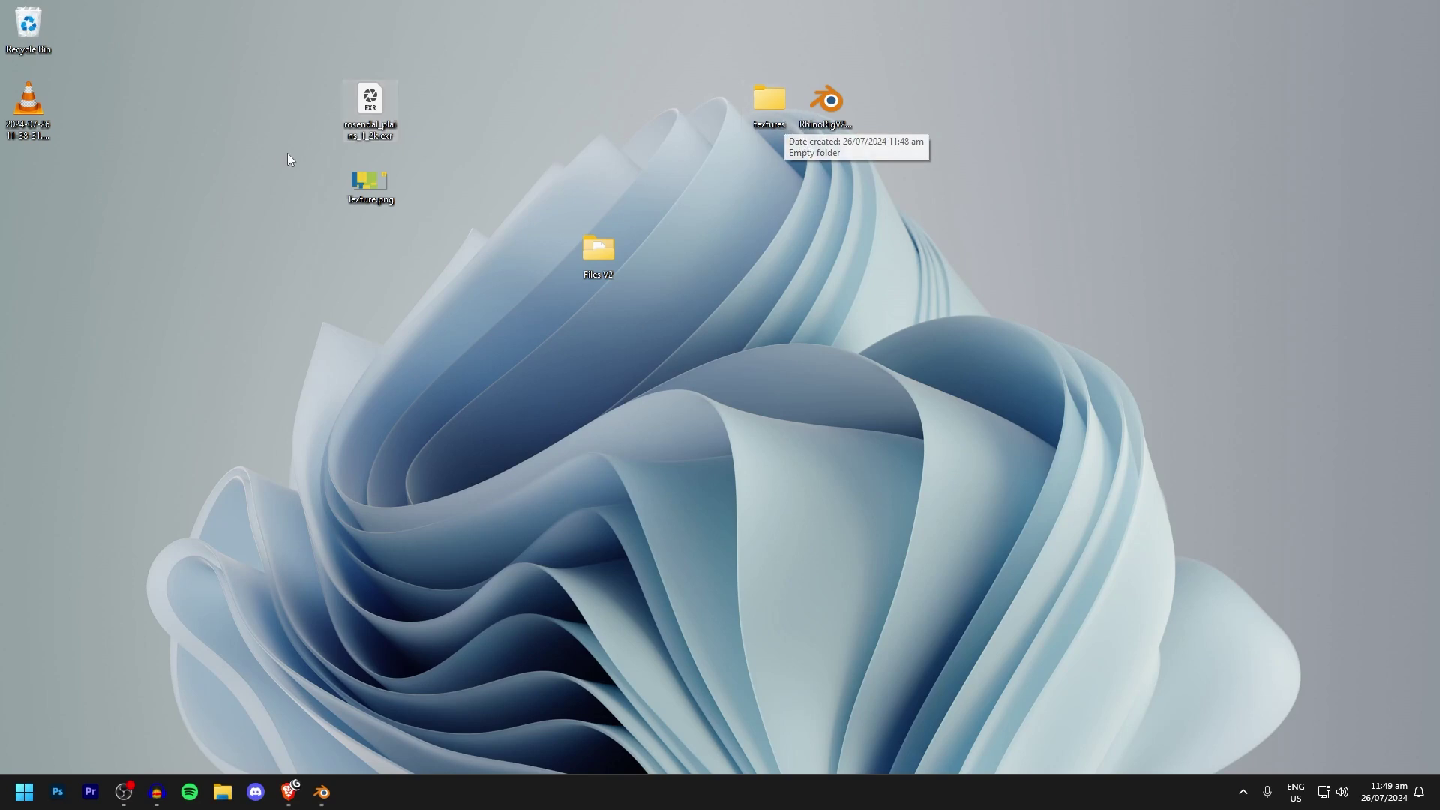
left_click(367, 191)
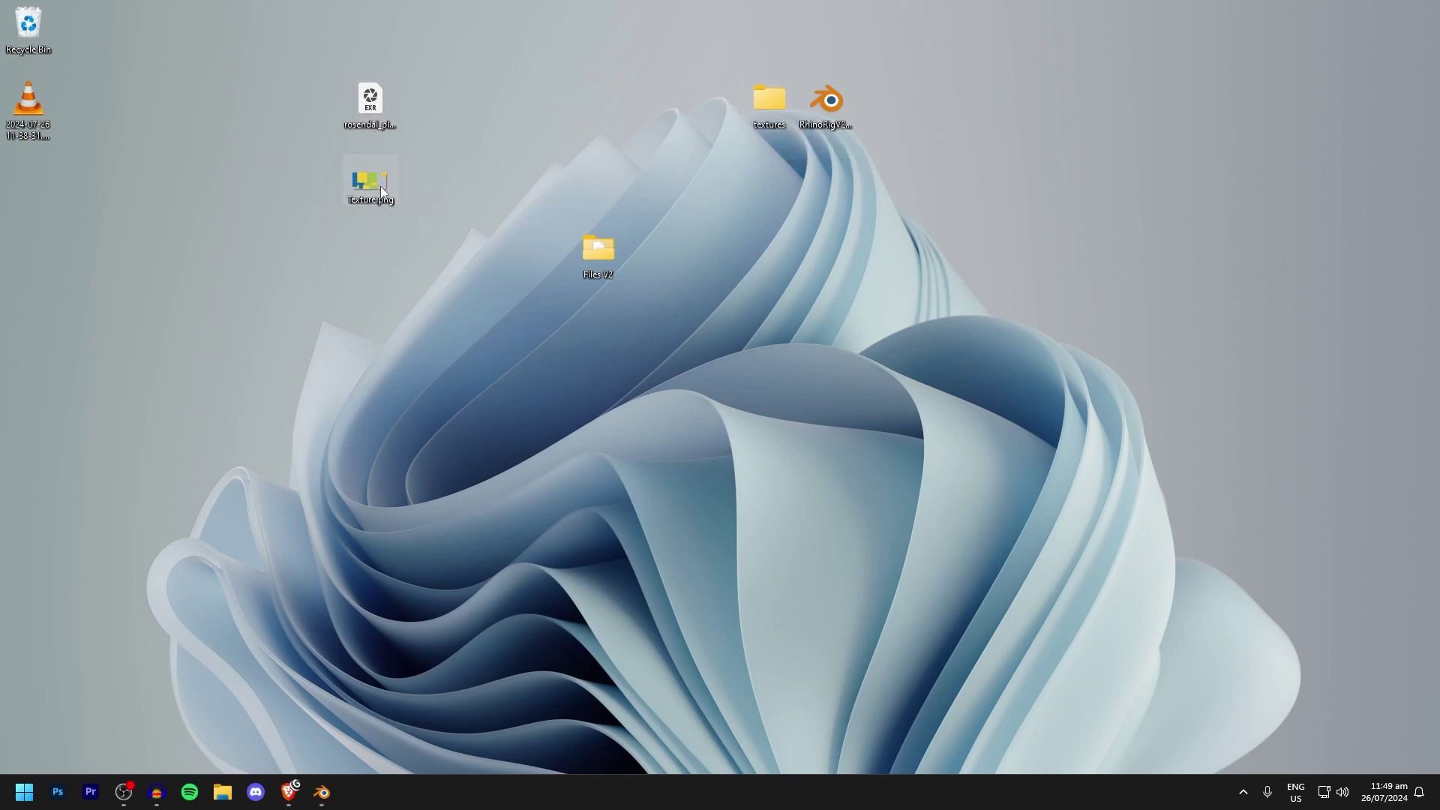
double_click(382, 192)
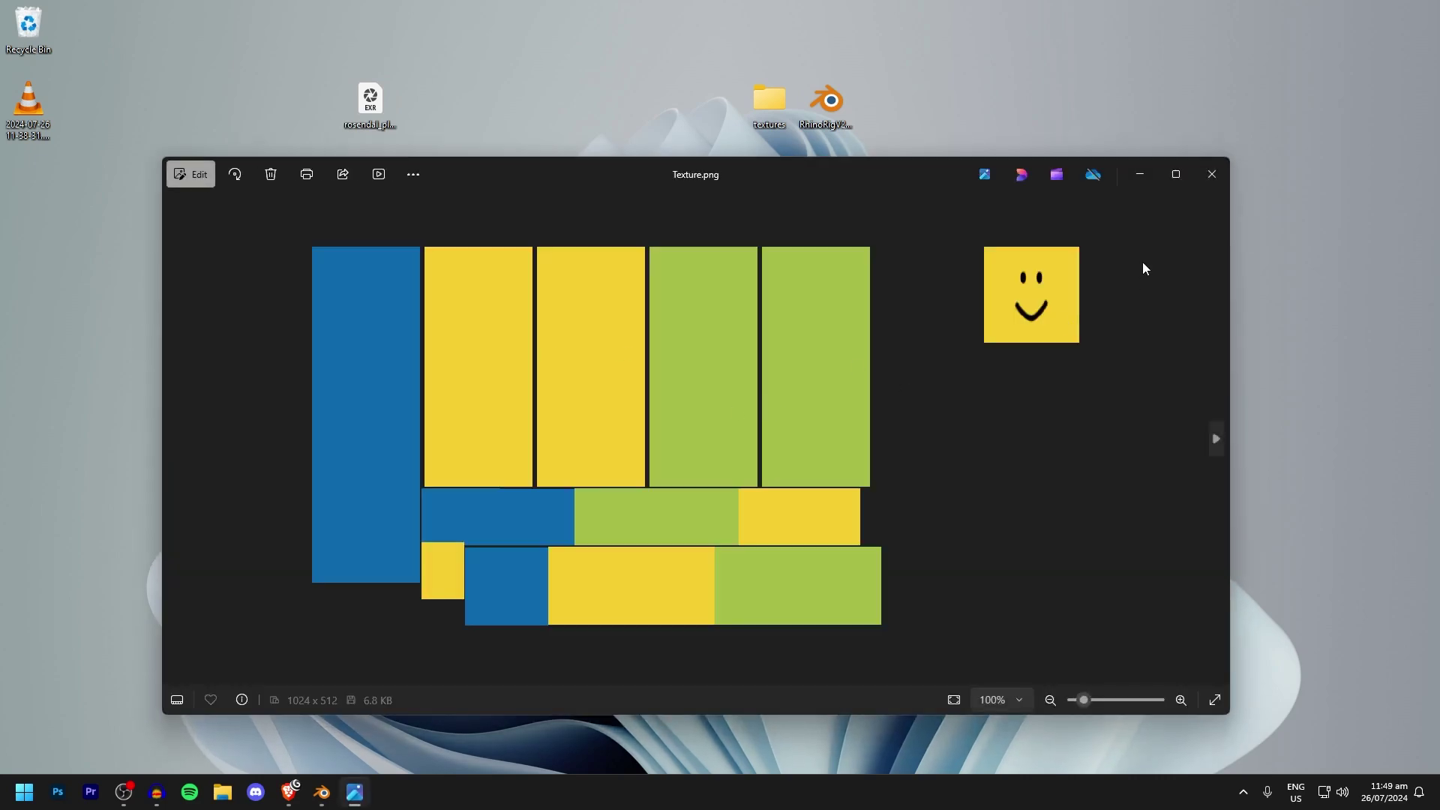
left_click(1213, 174)
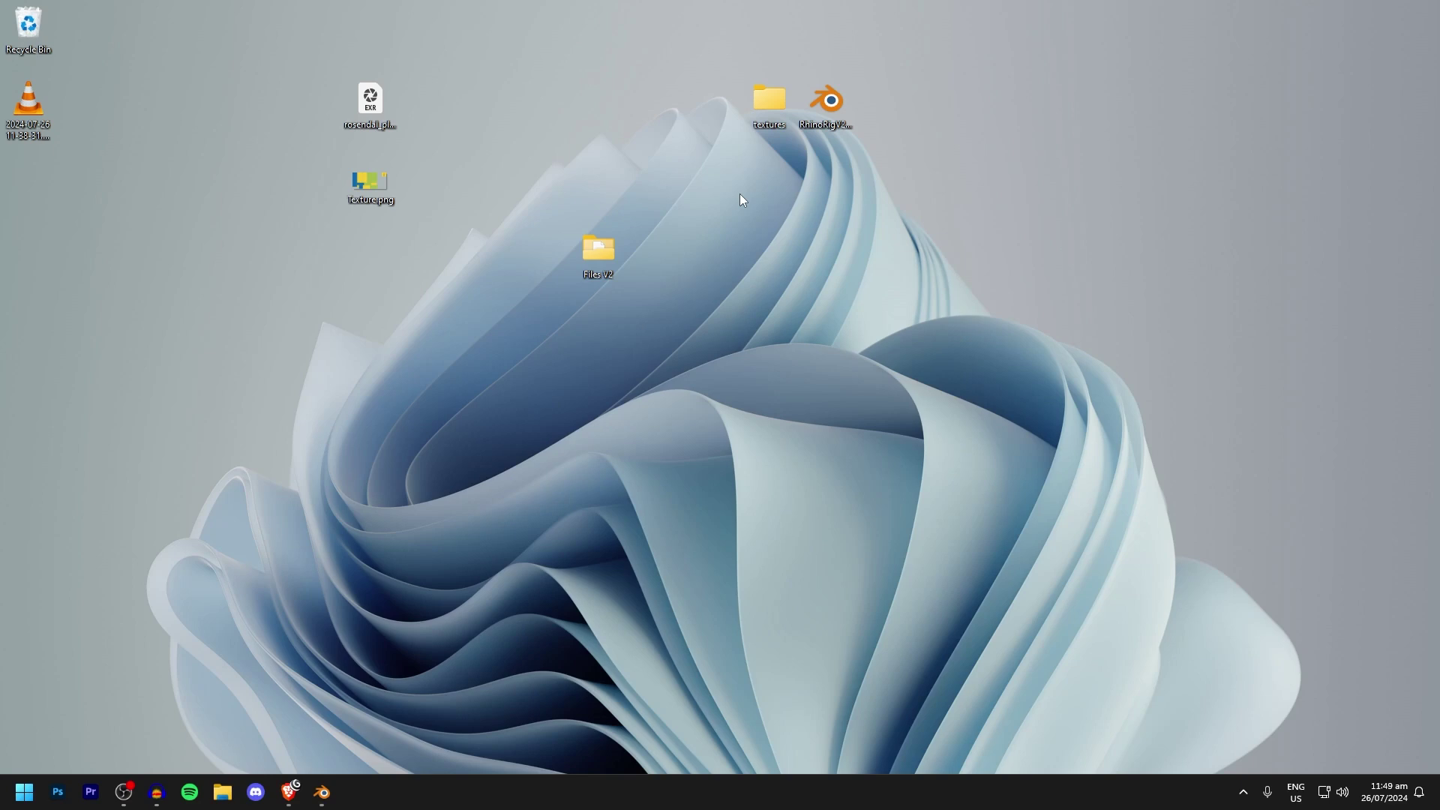
mouse_move(373, 98)
left_mouse_down()
mouse_move(536, 119)
mouse_move(355, 101)
left_mouse_up()
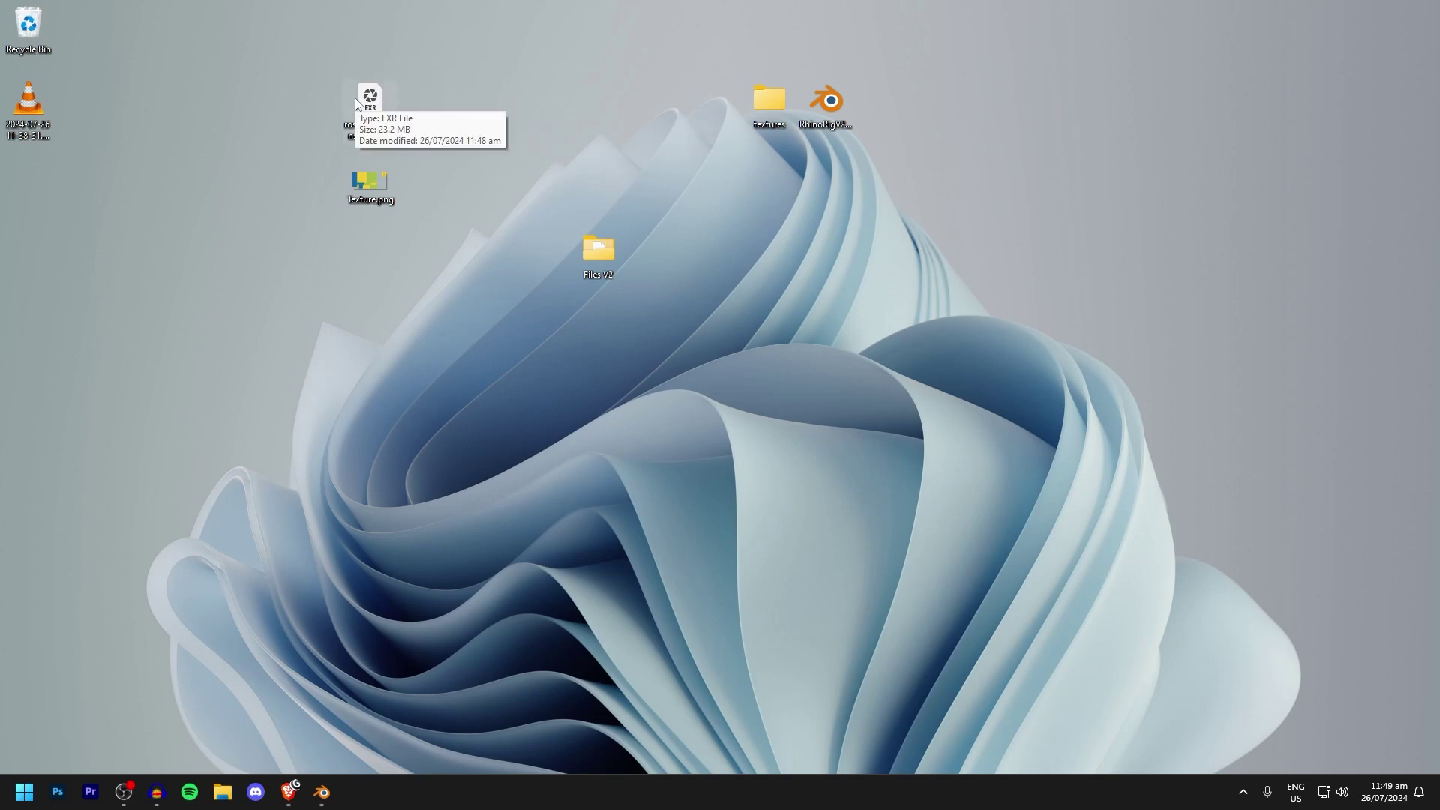
left_click(322, 792)
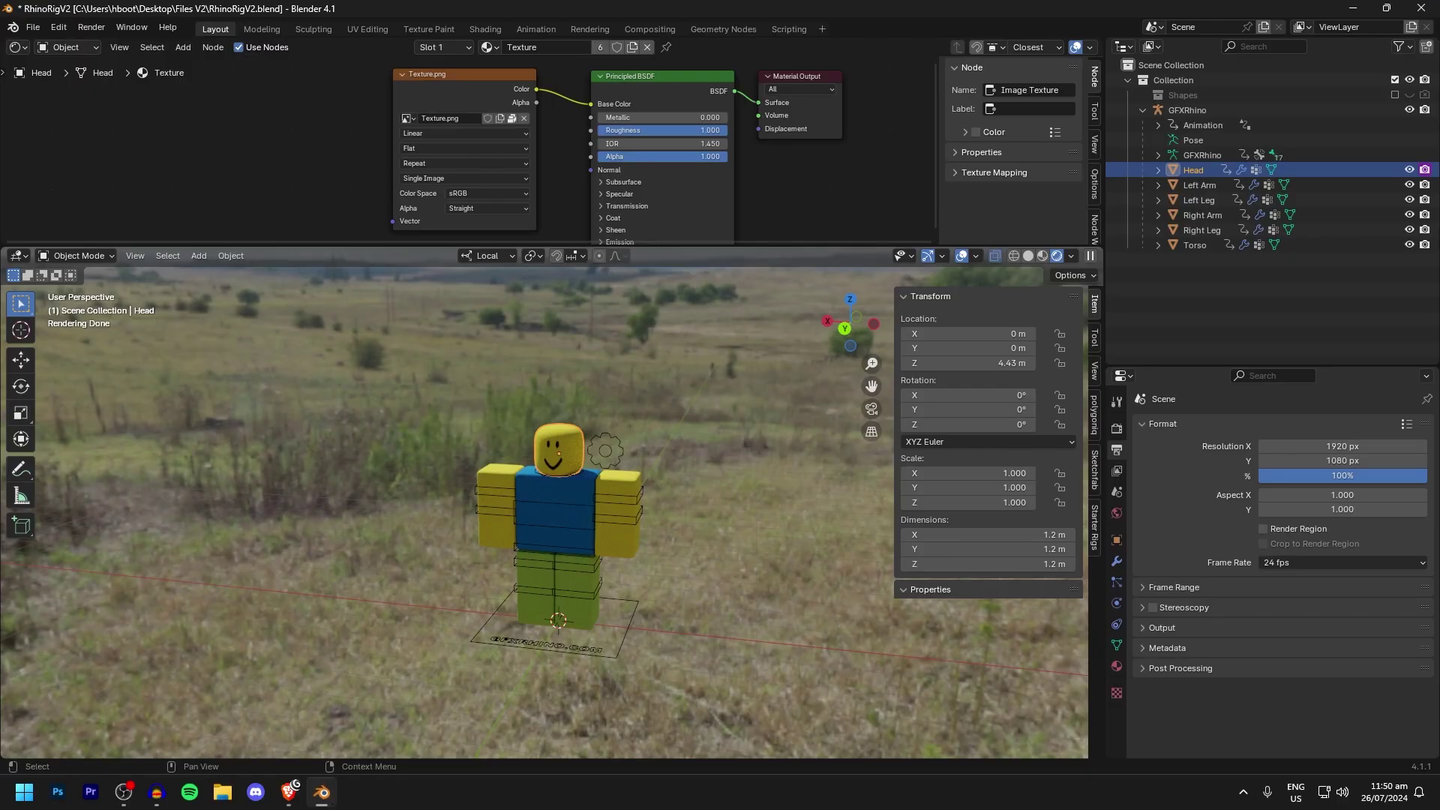
- Switch the viewport to Material Preview to confirm the rig's face and colours show without purple
scroll(504, 514, "down", 4)
middle_click_drag(525, 510, 687, 489)
scroll(684, 486, "up", 4)
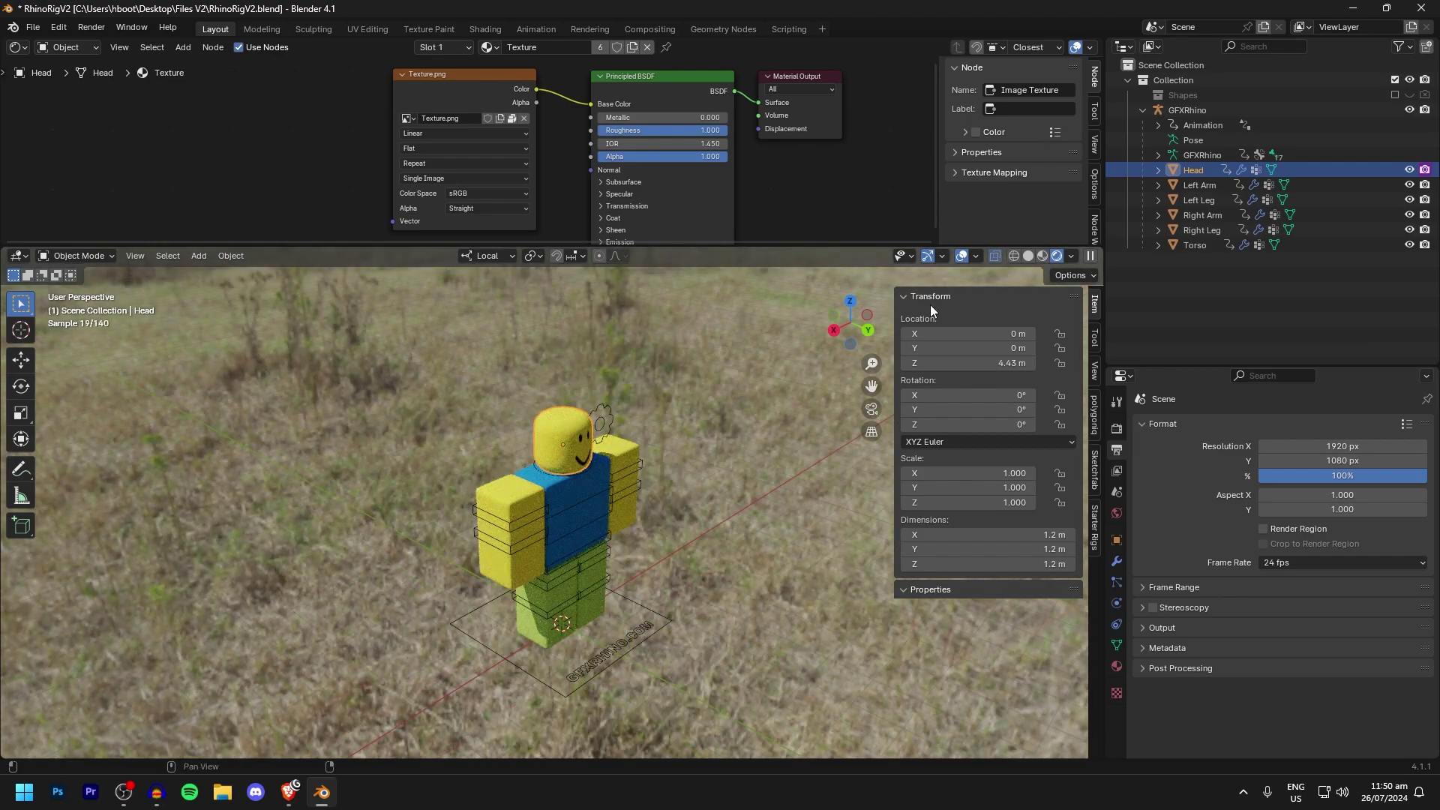
left_click(1043, 256)
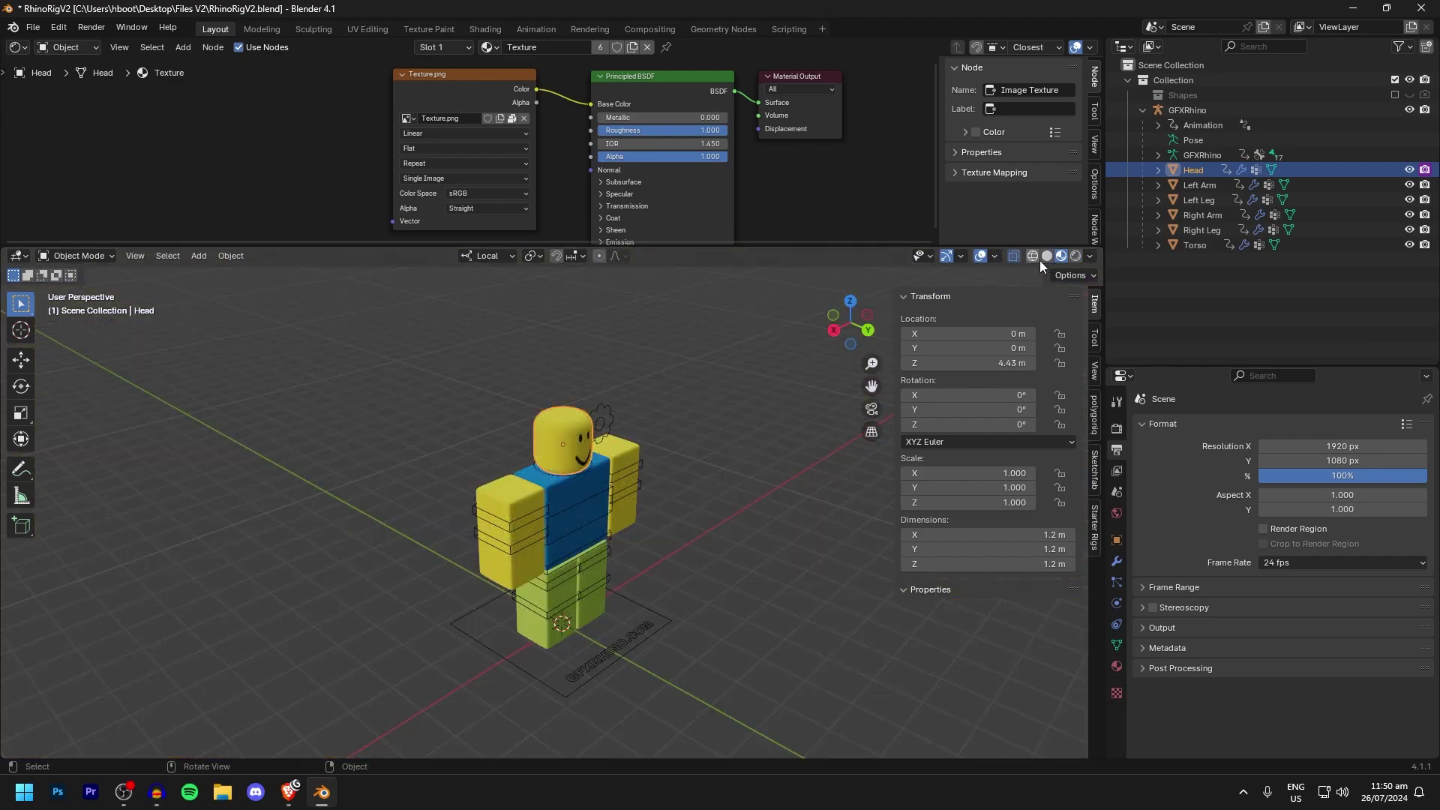